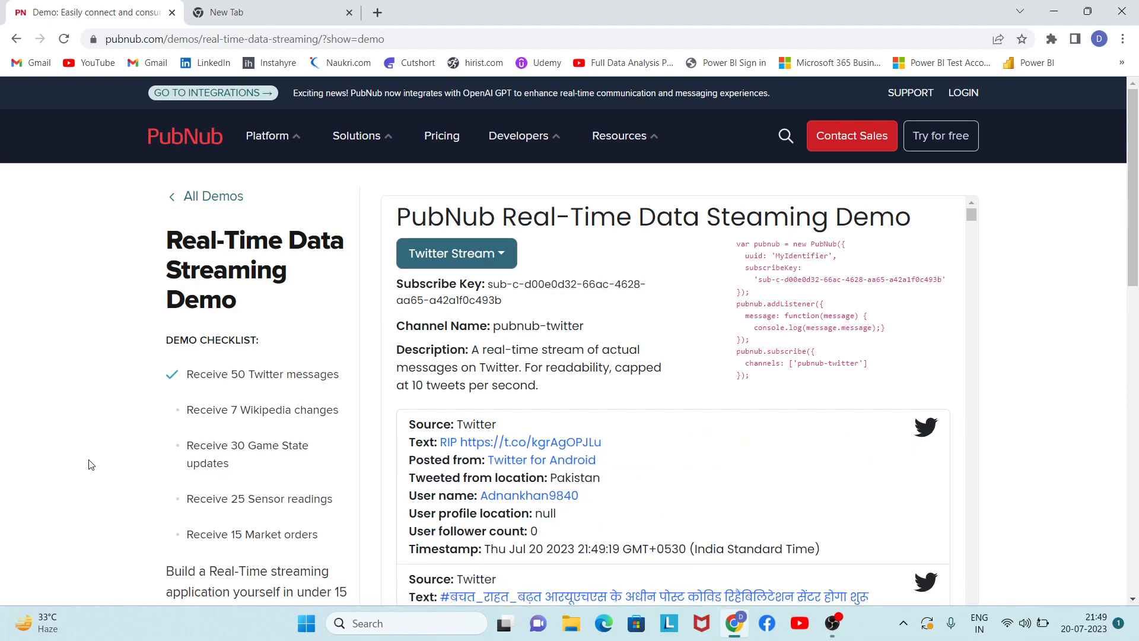
- Switch to the empty browser tab, load Power BI and open My workspace
click(267, 7)
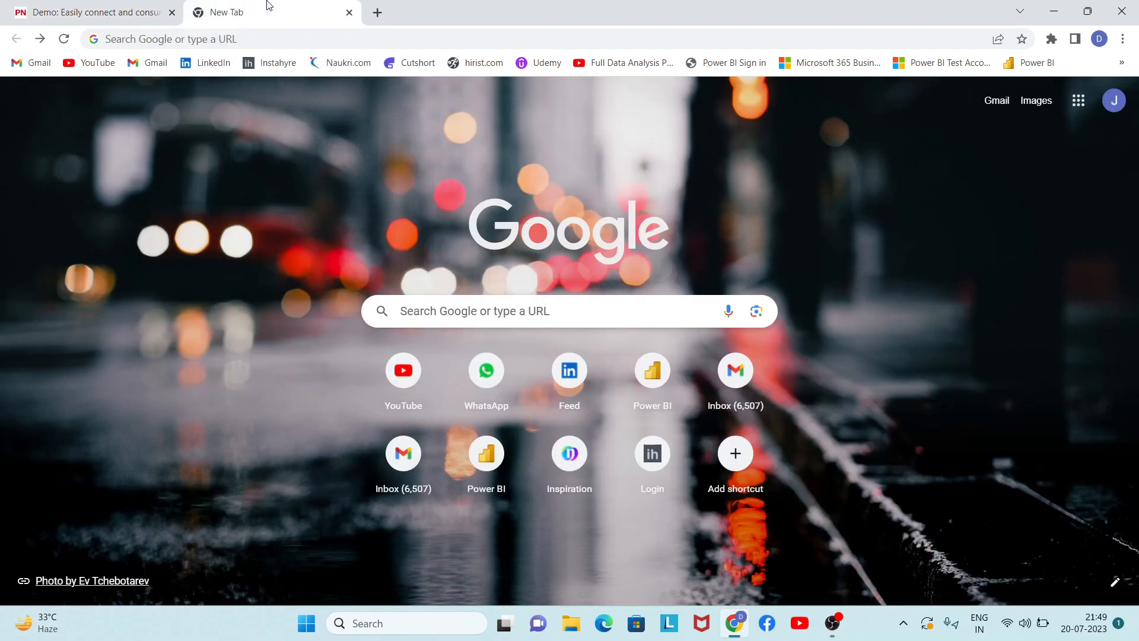
click(1033, 64)
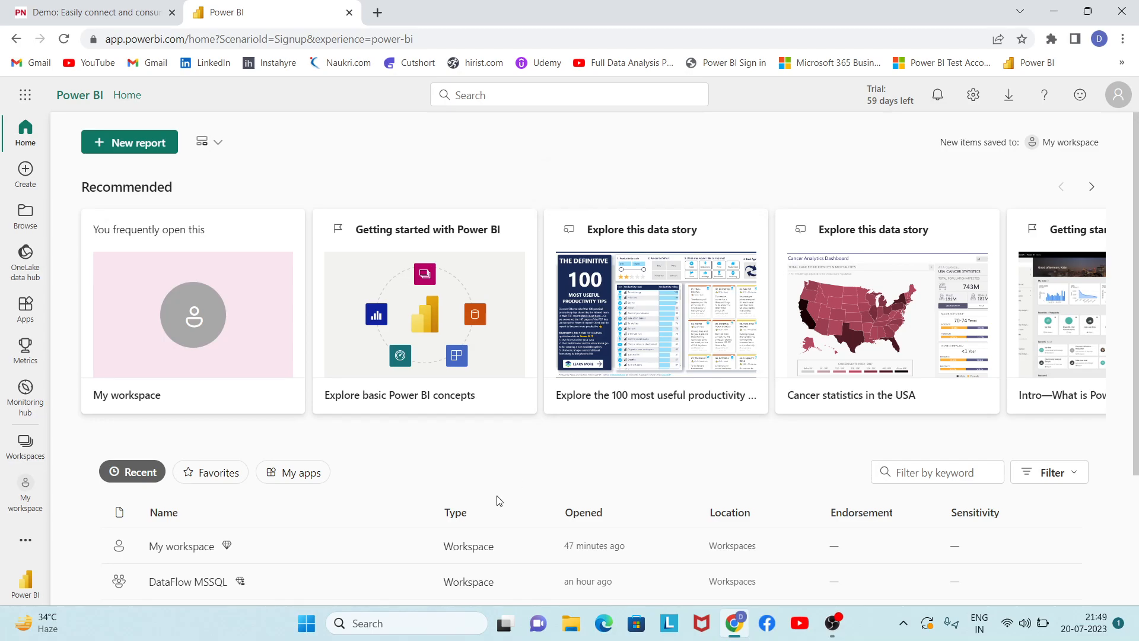
click(26, 451)
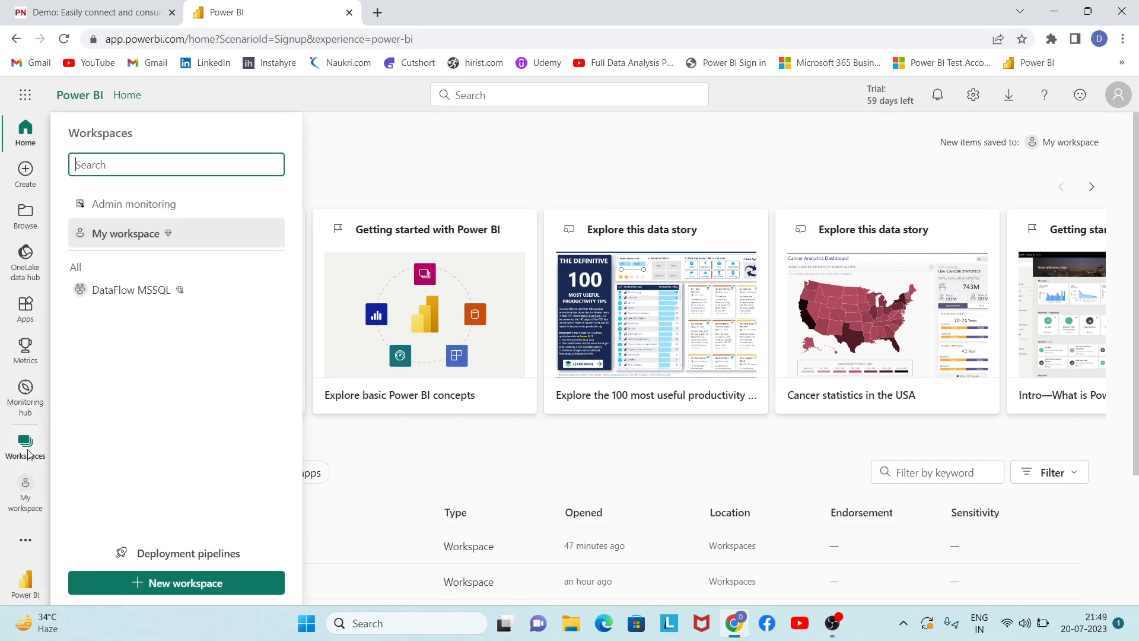
click(133, 238)
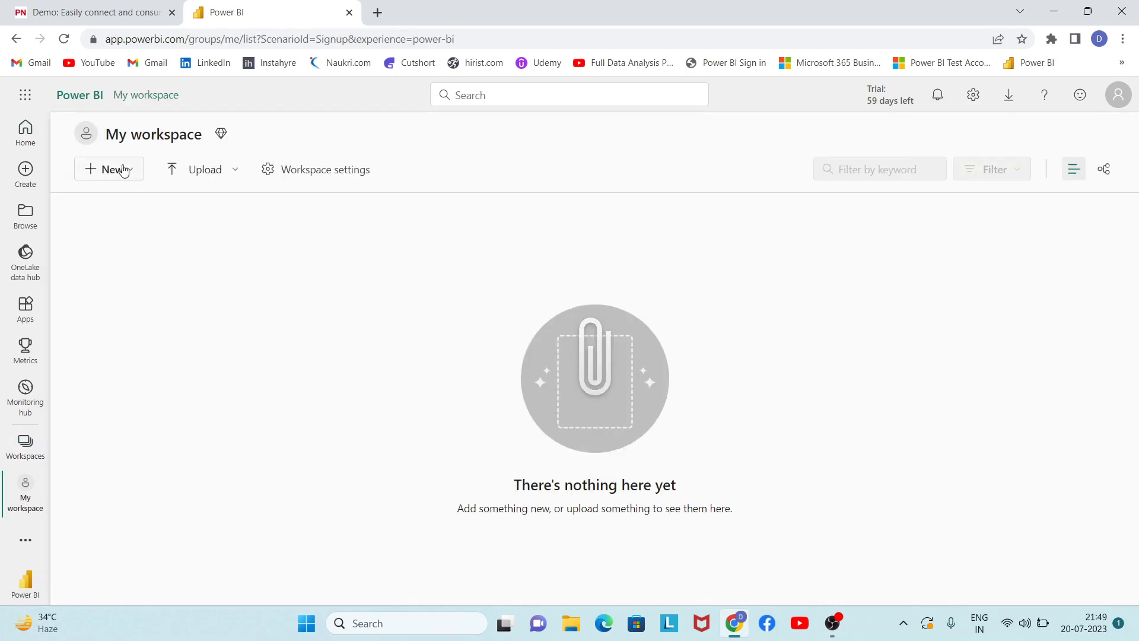
- Start a new streaming dataset in My workspace with PubNub as the data source
click(118, 170)
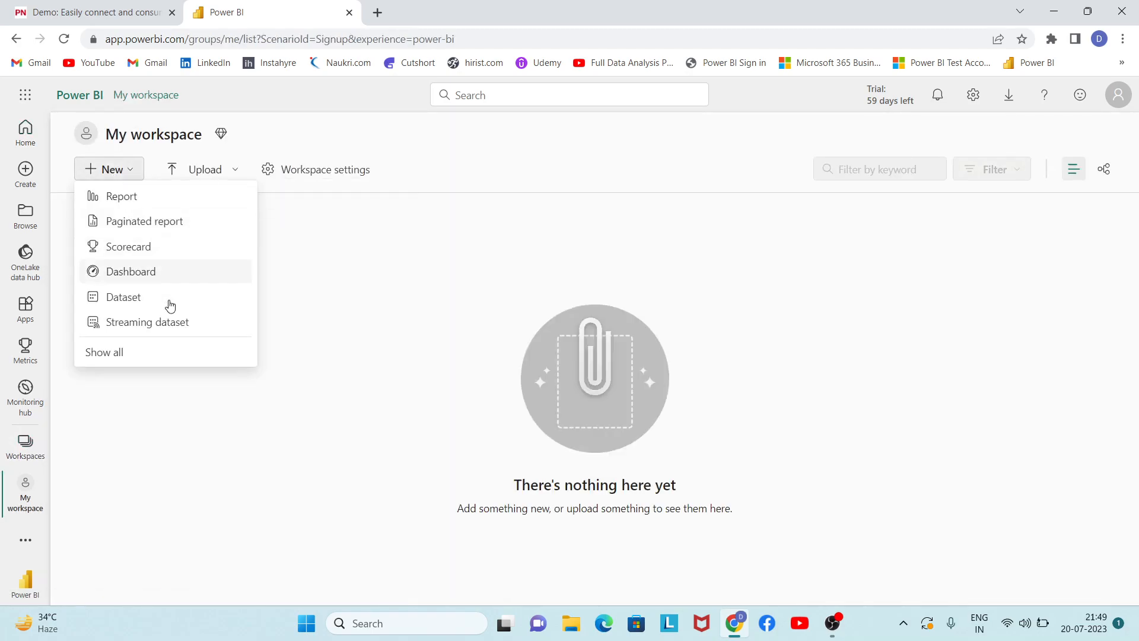
click(169, 324)
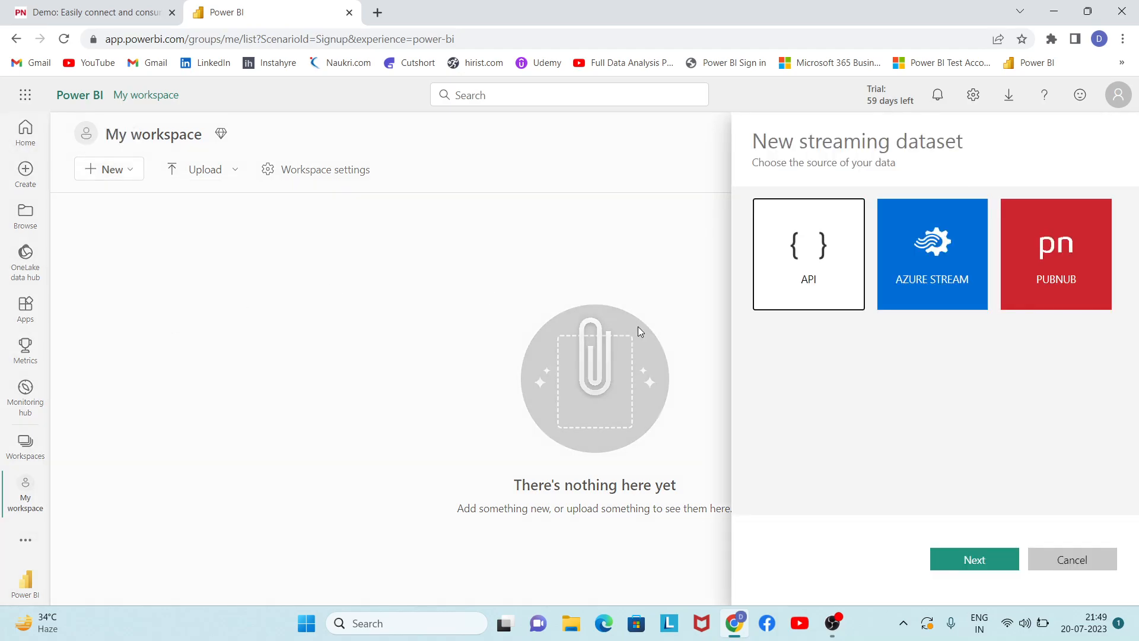
click(1051, 292)
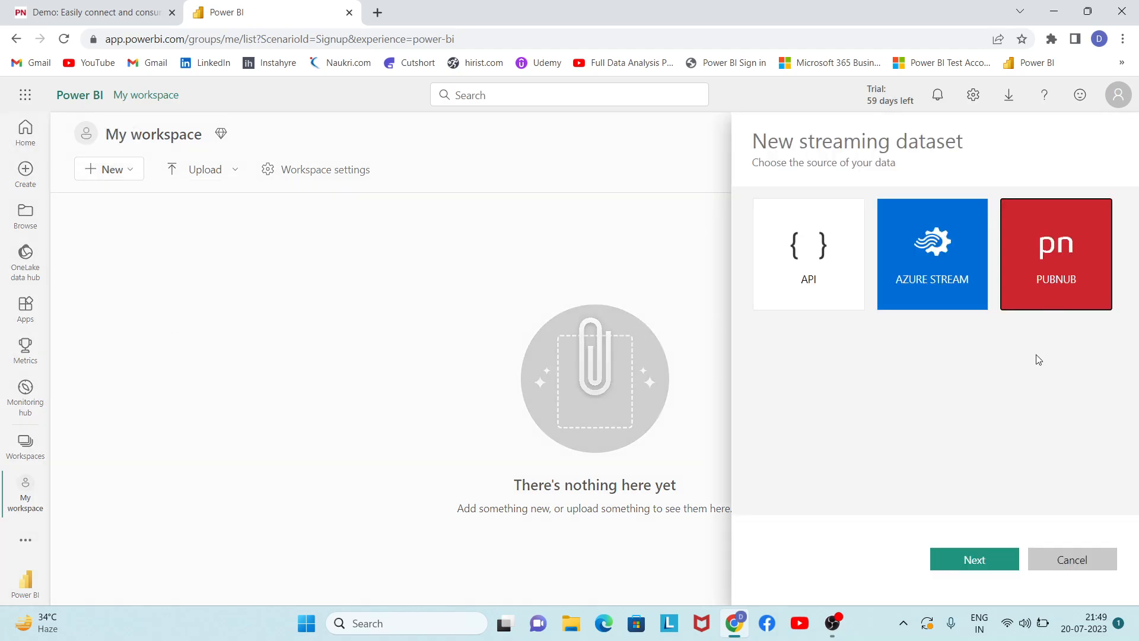
click(984, 557)
- Name the new streaming dataset "PUBNUB Dataset"
click(879, 262)
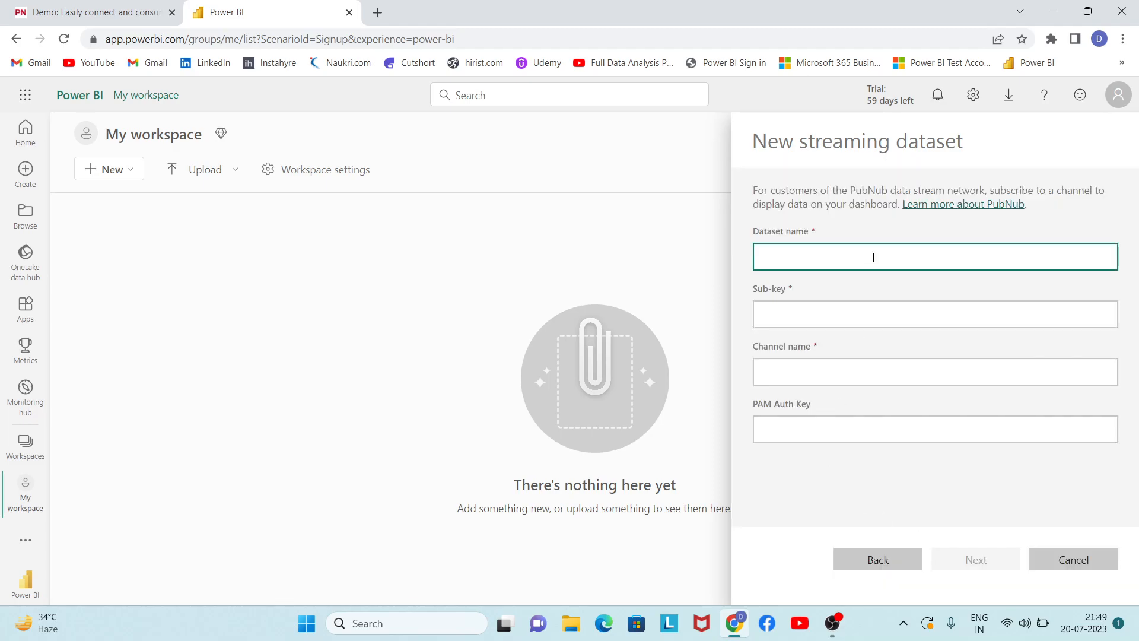
key(Caps_Lock)
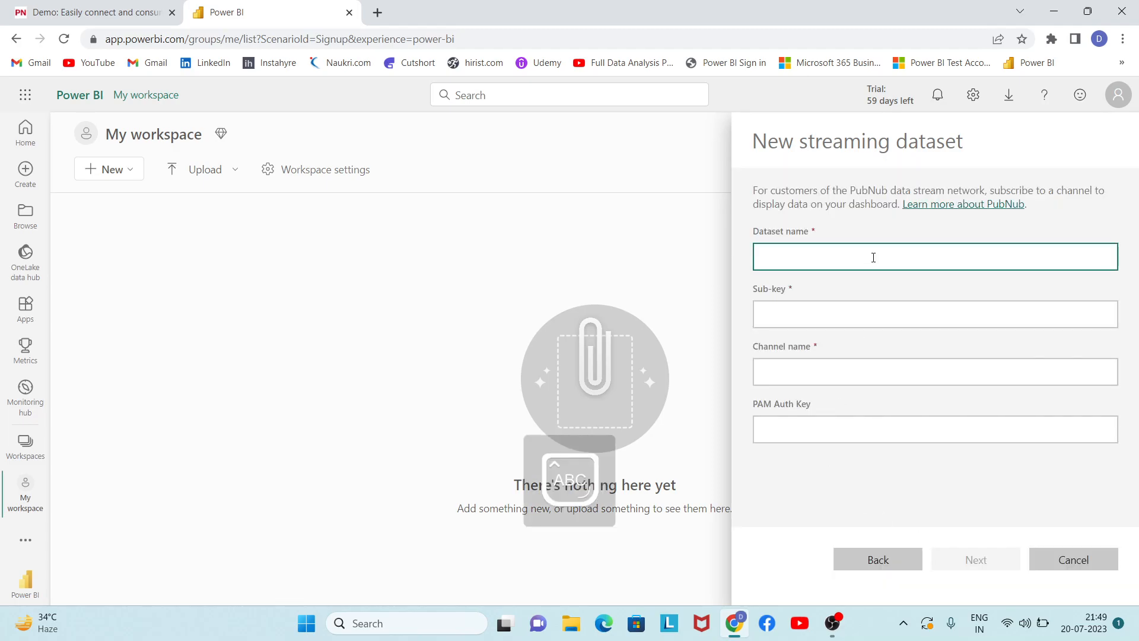
text(PUBNUB)
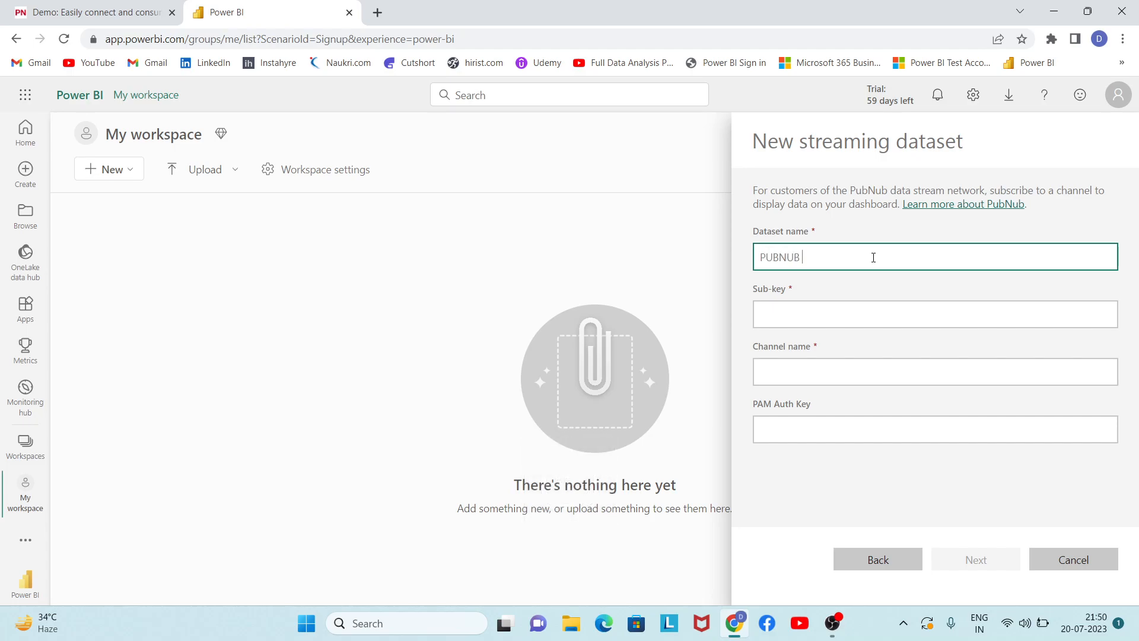
key(Caps_Lock)
text(Dataset)
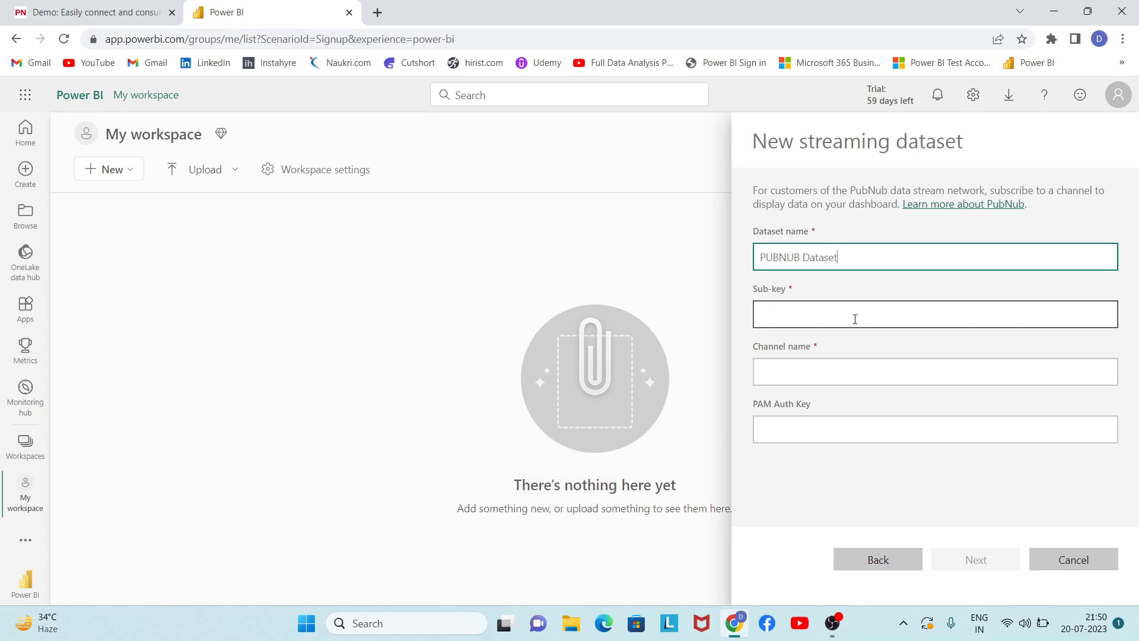
- Switch to the PubNub demo page and change its data stream to Market Orders (Simulated)
click(855, 319)
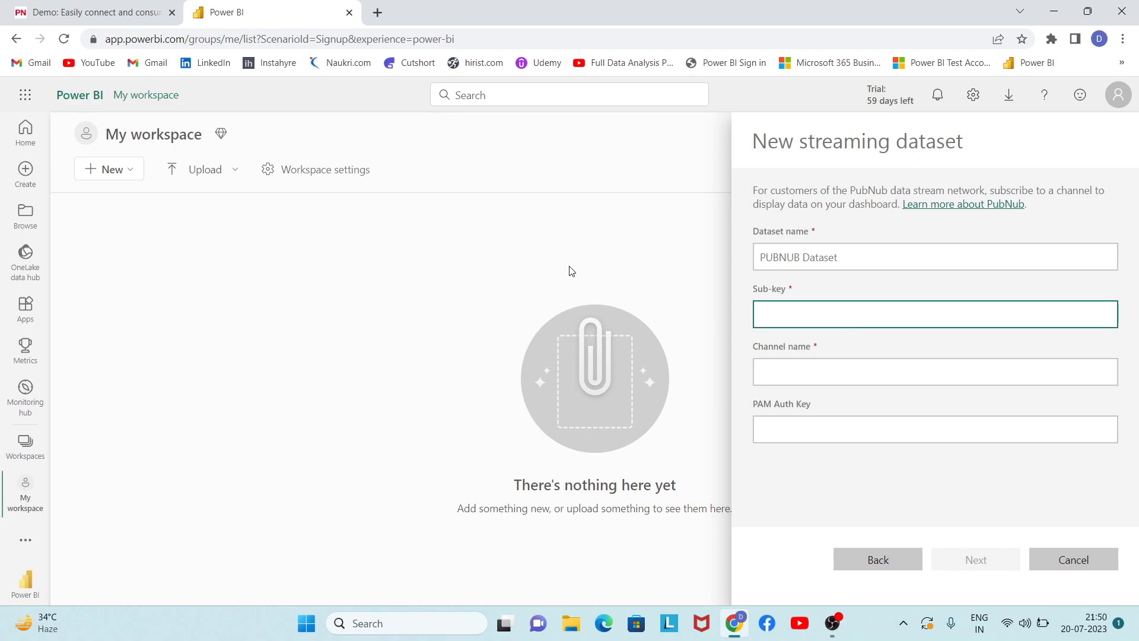
click(99, 7)
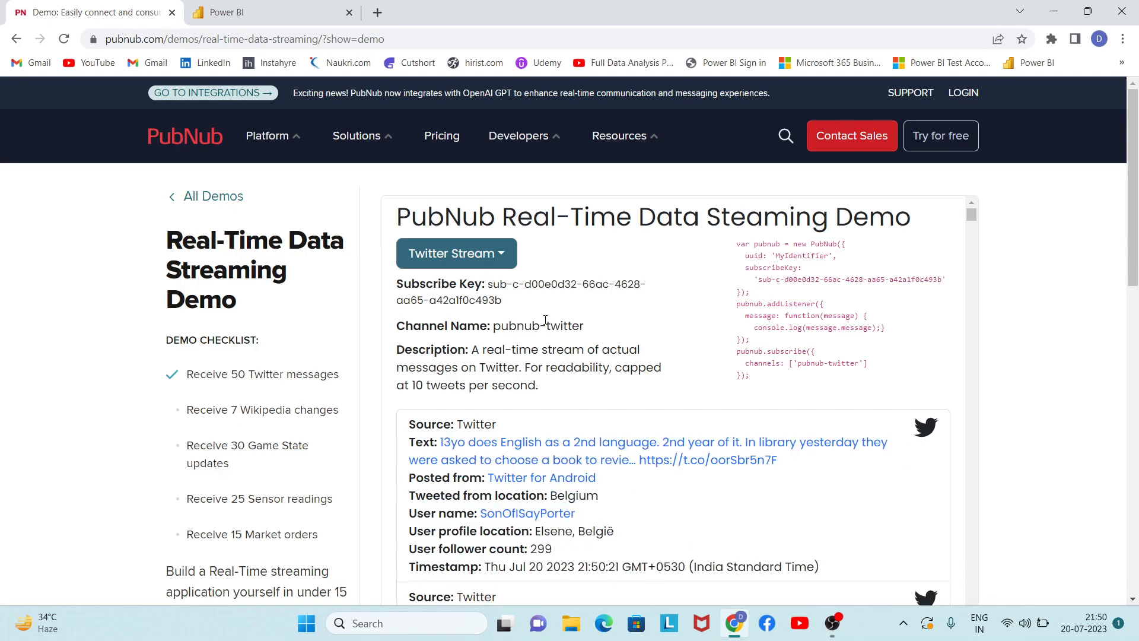
click(481, 260)
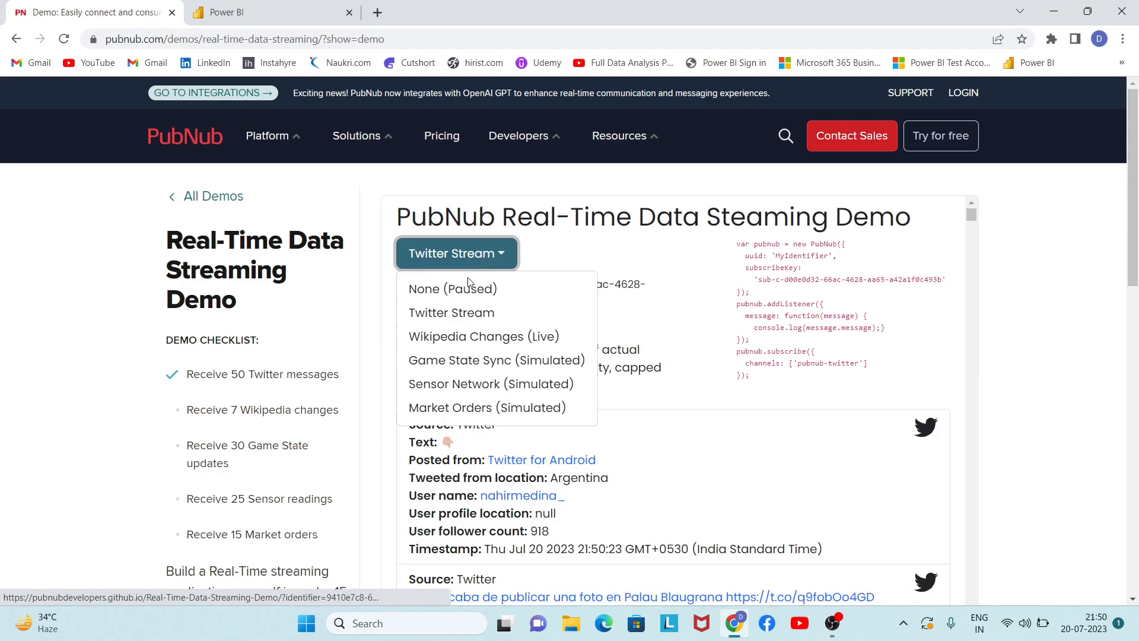
click(528, 409)
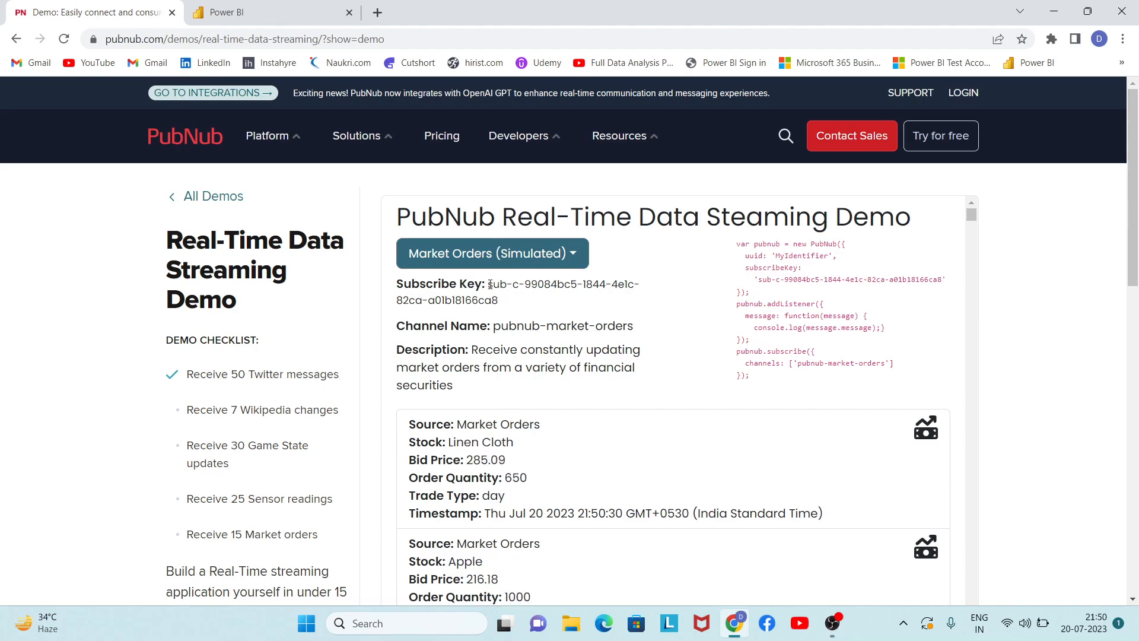
- Copy the market orders subscribe key from the PubNub page into the Sub-key field of the Power BI dataset form
drag(488, 284, 502, 303)
key(ctrl+c)
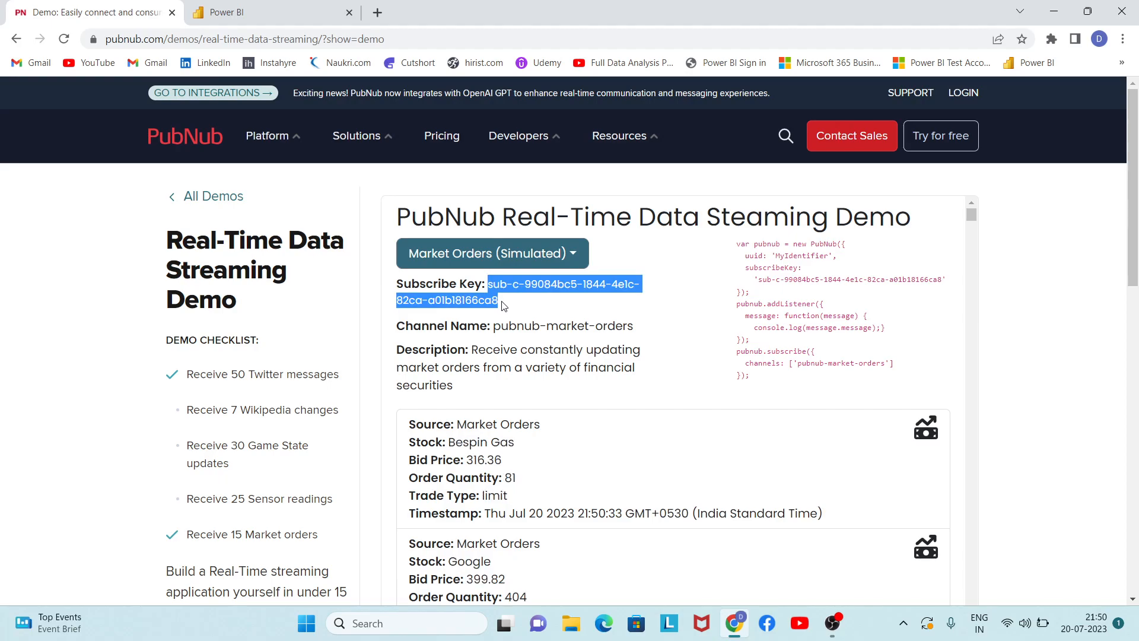
click(281, 5)
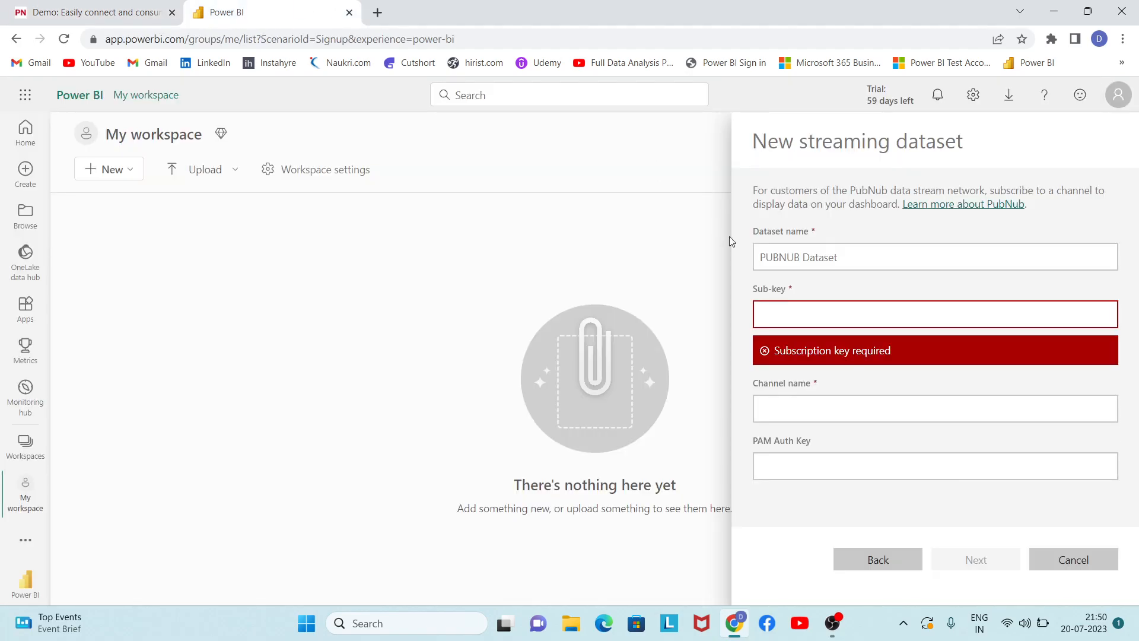
key(ctrl+v)
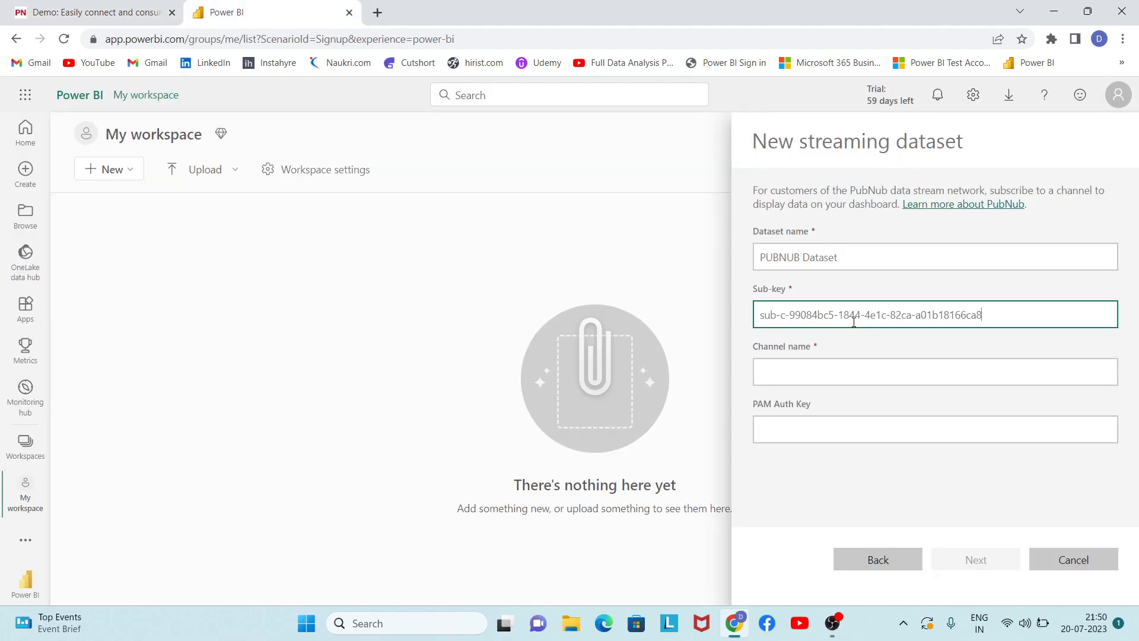
- Copy the channel name pubnub-market-orders from the PubNub page into the dataset's Channel name field in Power BI
click(85, 7)
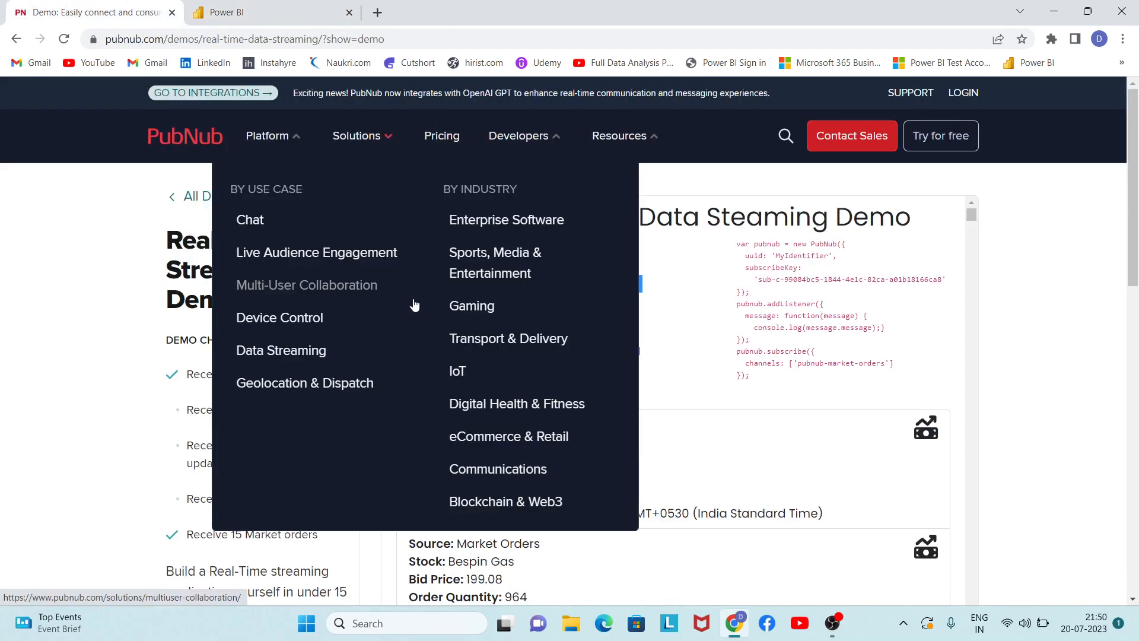
drag(493, 326, 642, 333)
key(ctrl+c)
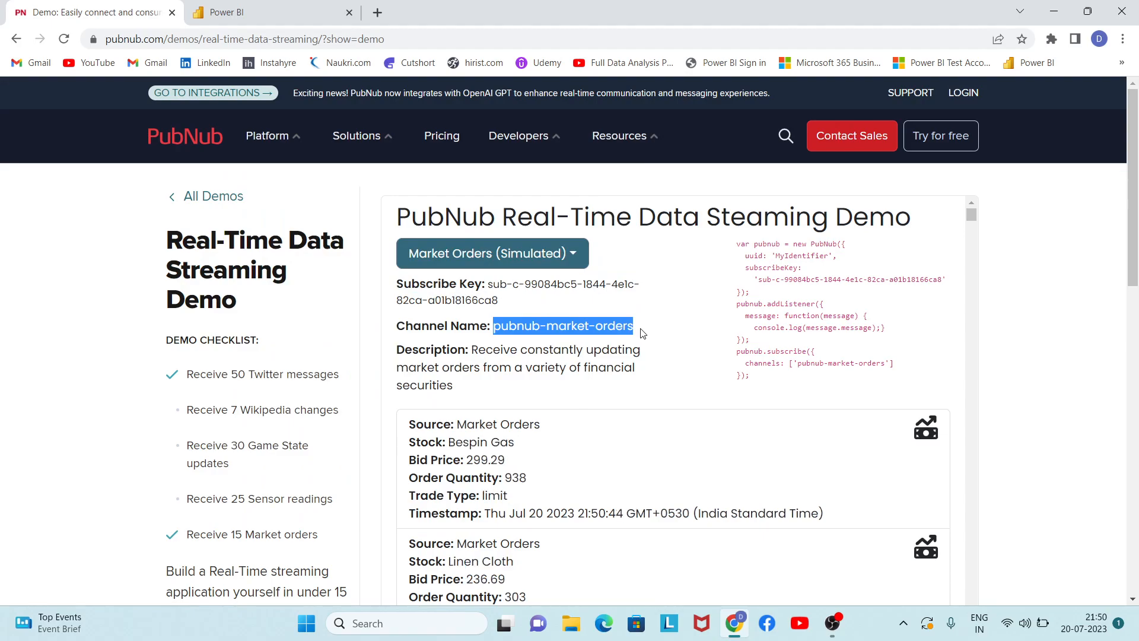
click(250, 12)
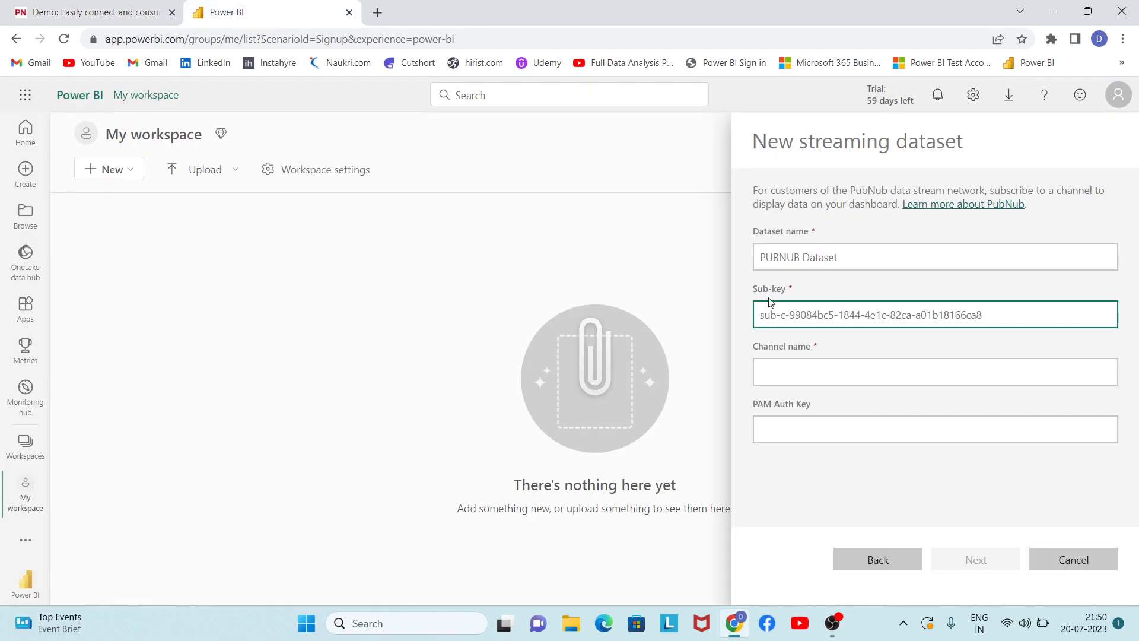
click(826, 369)
key(ctrl+v)
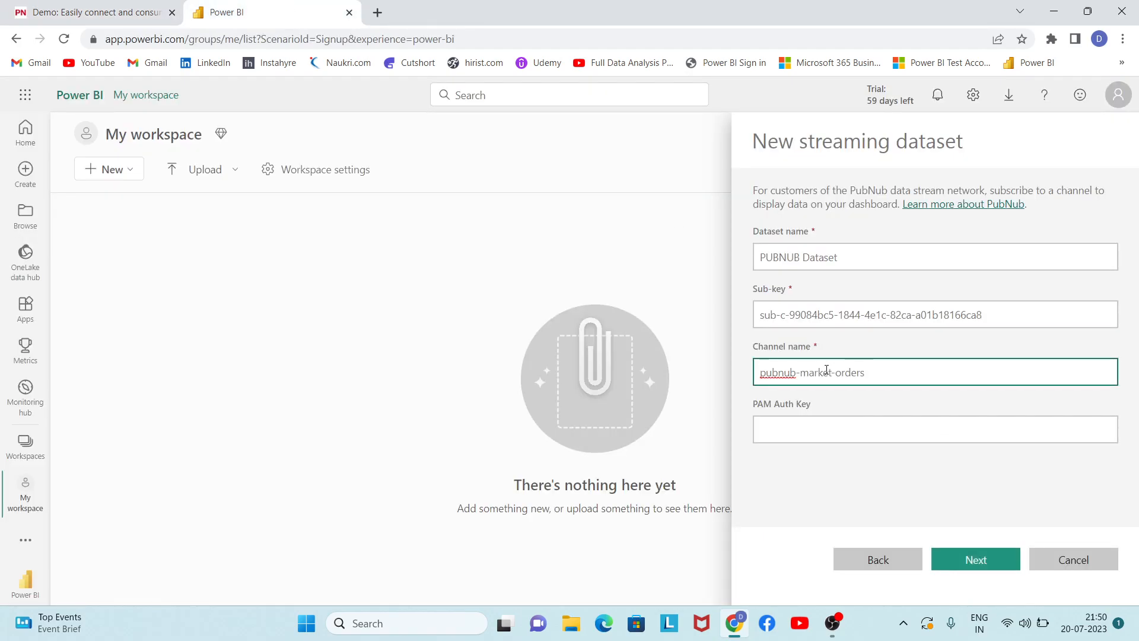
- Continue to the stream values, review the detected fields and create the streaming dataset with them
click(977, 559)
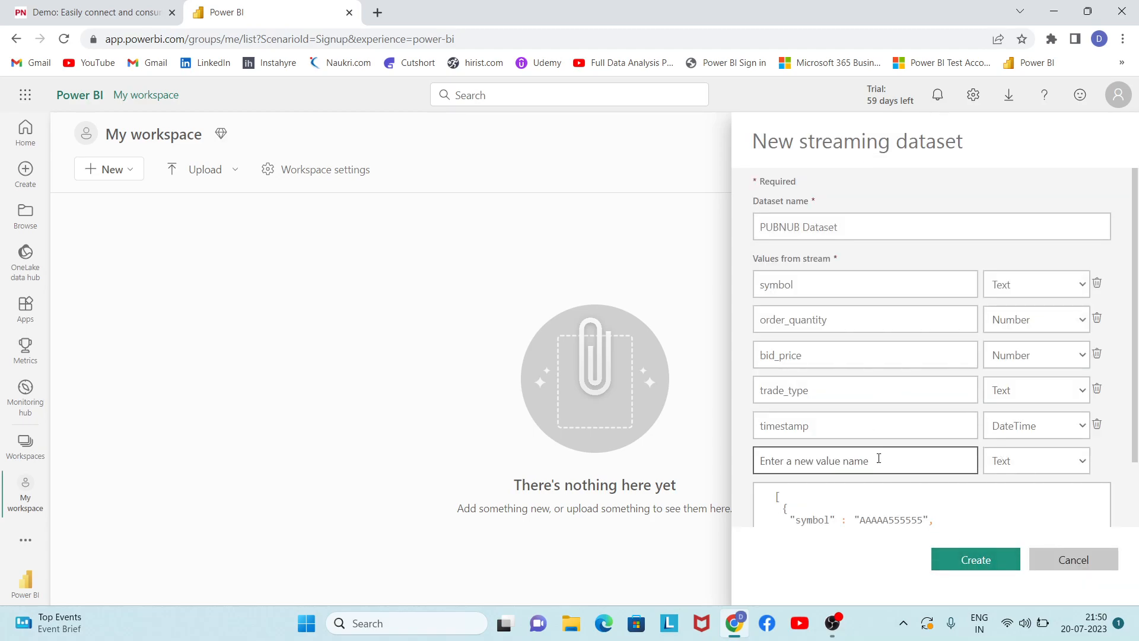
scroll(871, 425, down, 2)
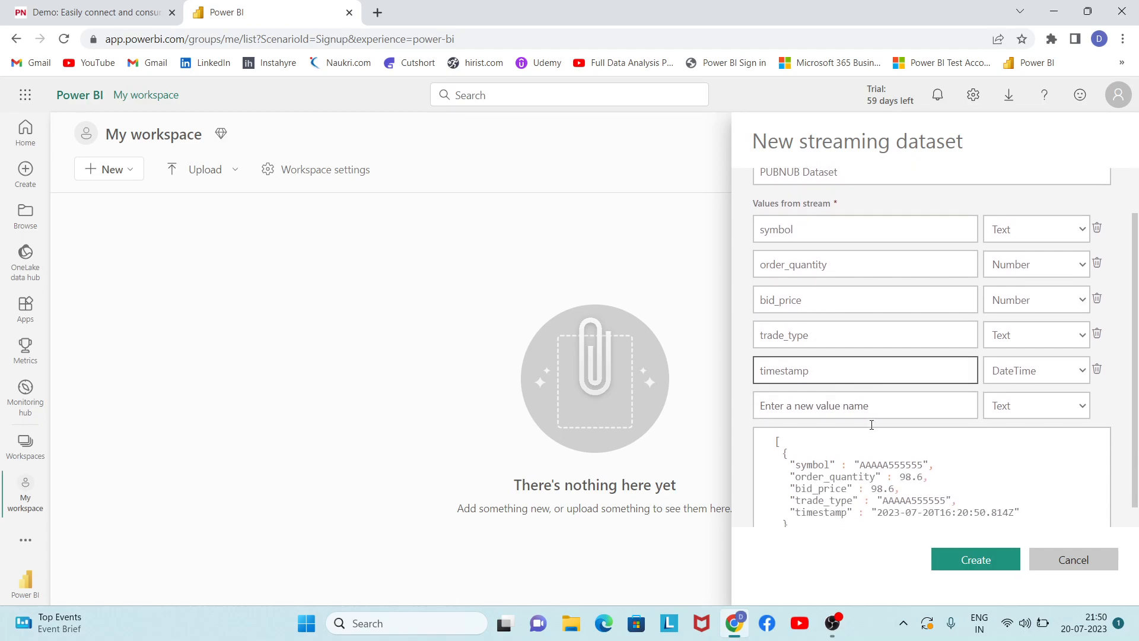
click(974, 561)
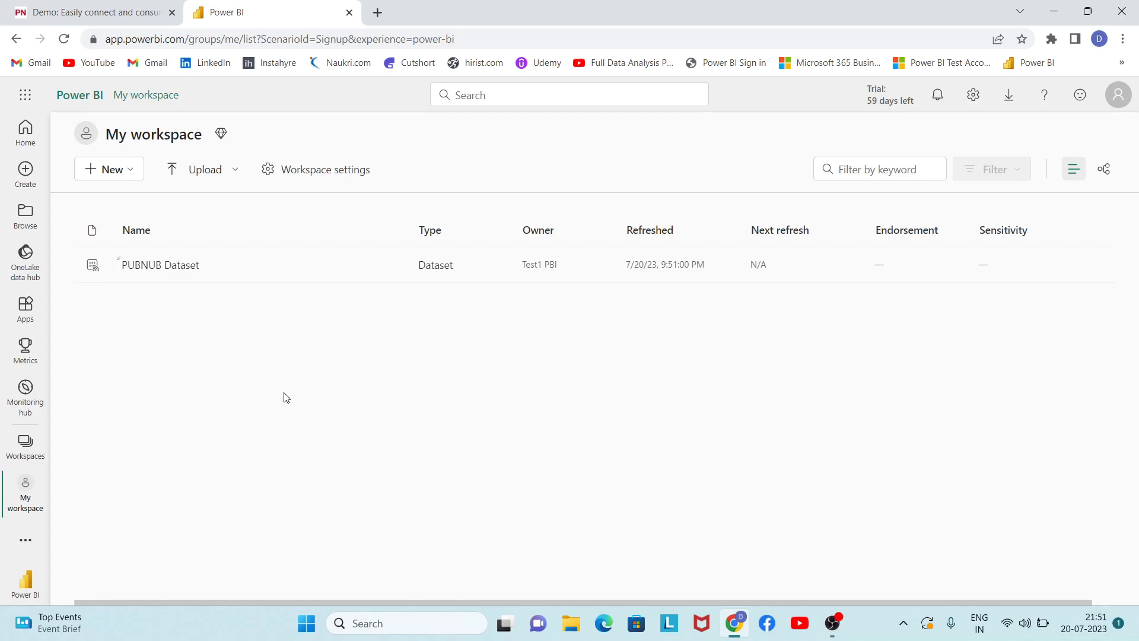
- Create a new dashboard named "Live Streaming" in My workspace
click(112, 179)
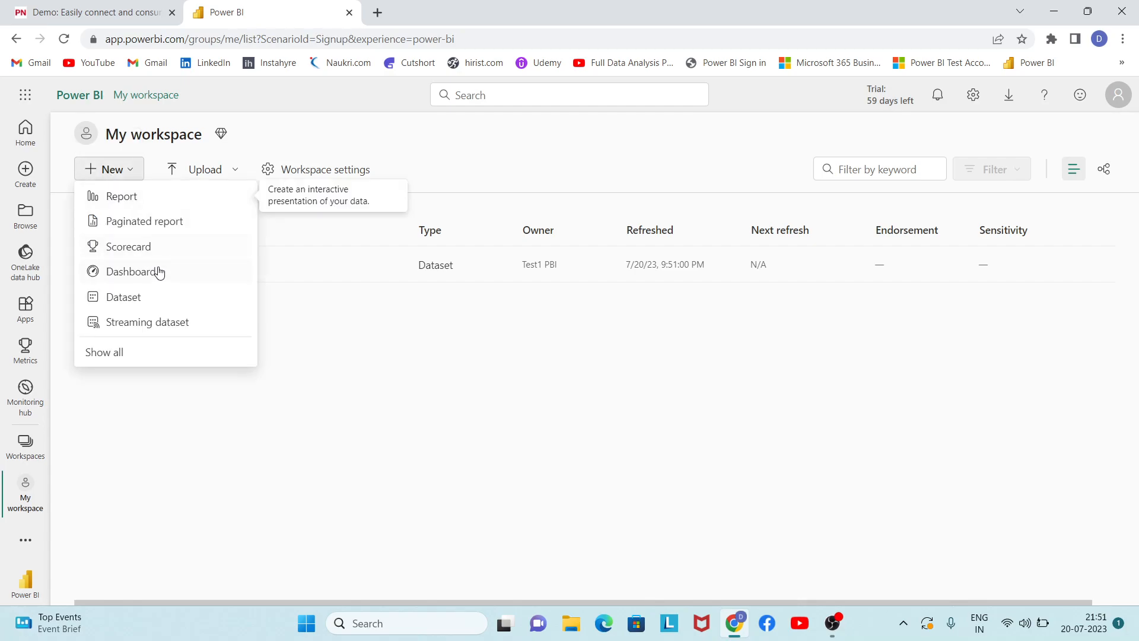
click(131, 272)
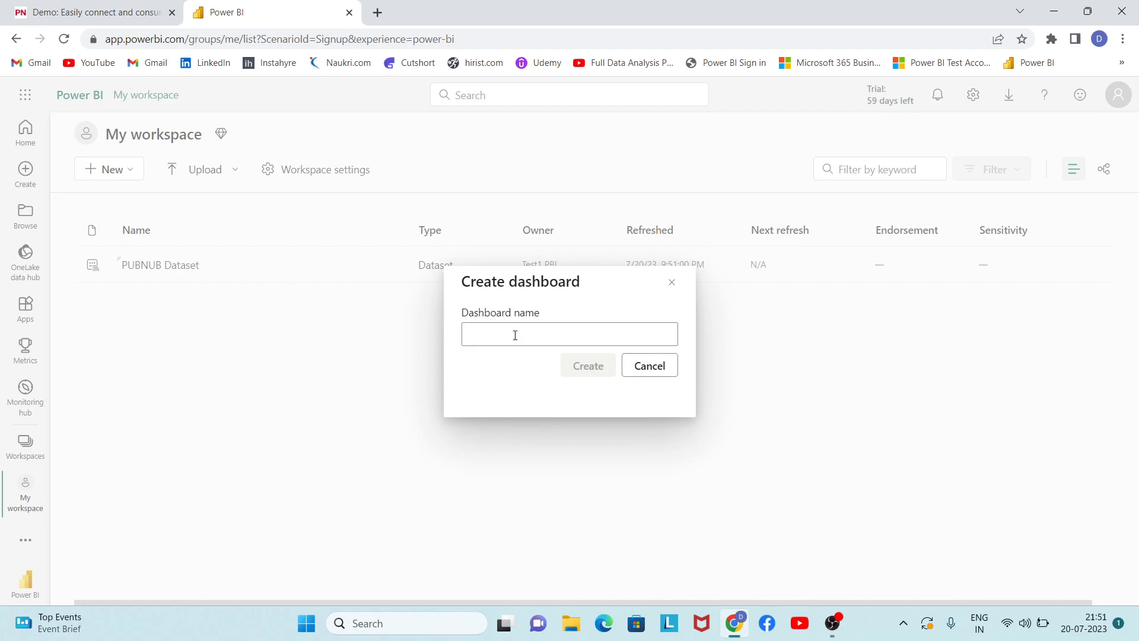
text(Live Streaming)
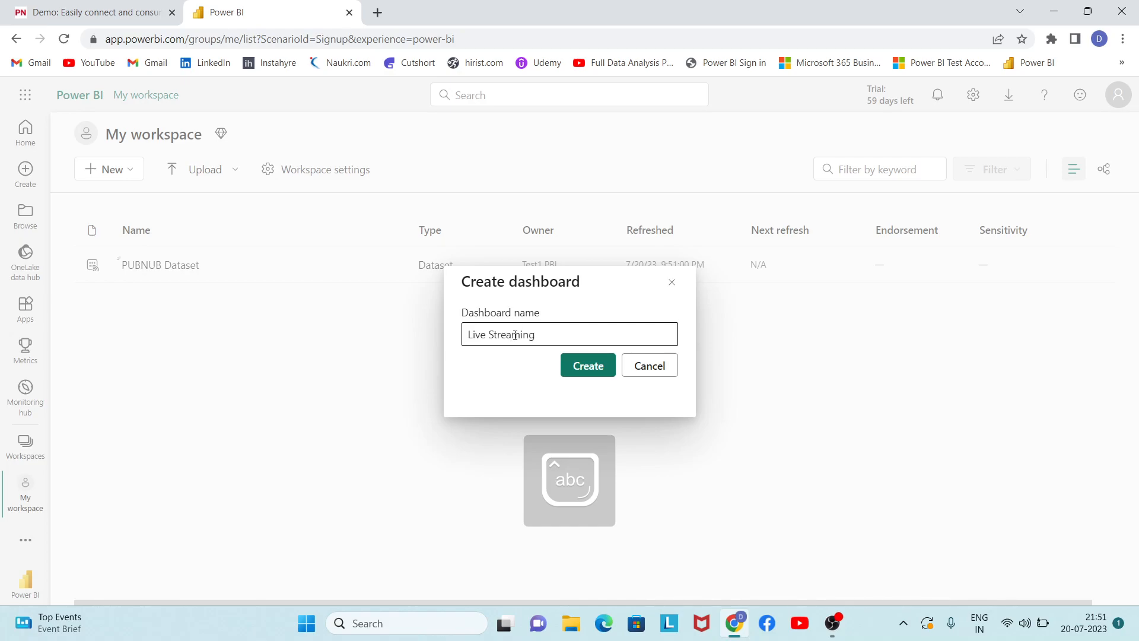
click(590, 364)
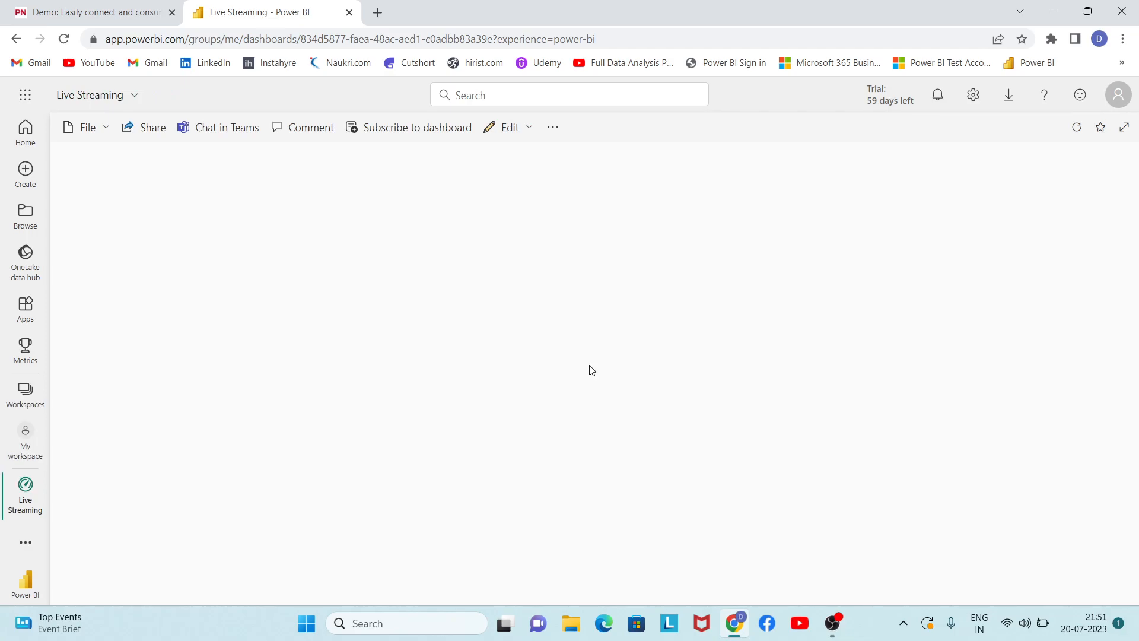
- Start a new custom streaming data tile on the empty dashboard, using PUBNUB Dataset as its source
click(515, 136)
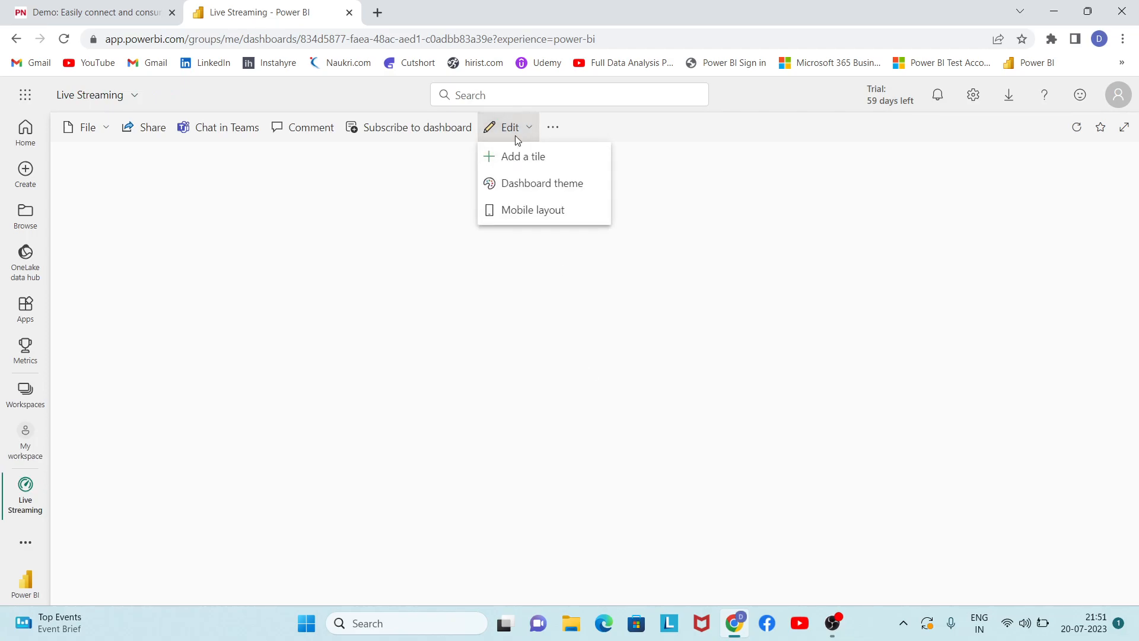
click(526, 157)
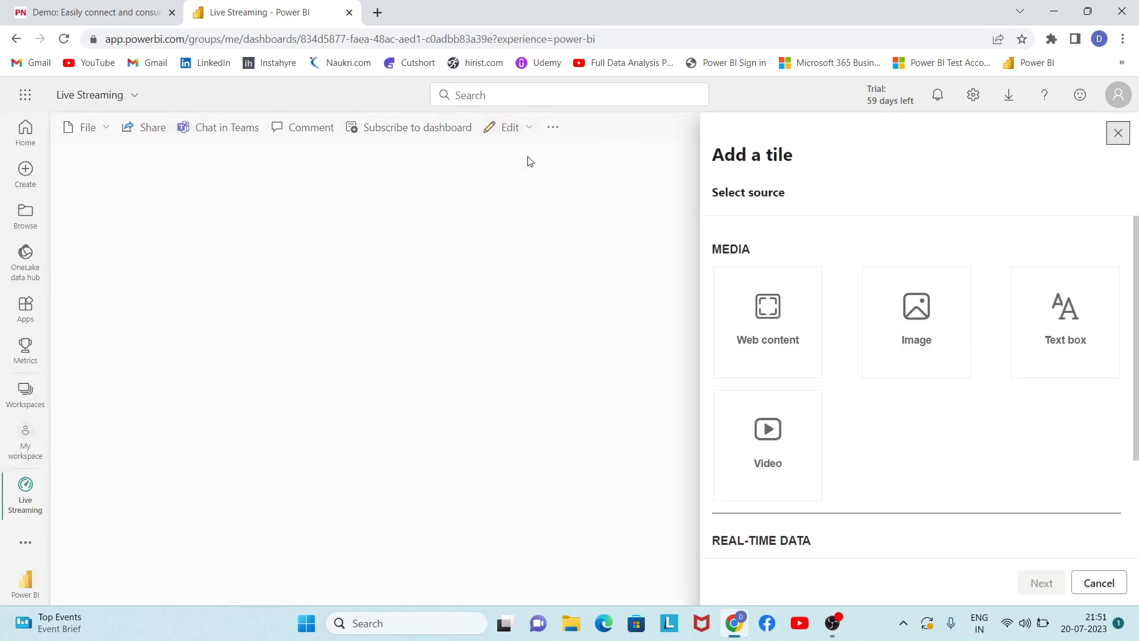
scroll(981, 443, down, 3)
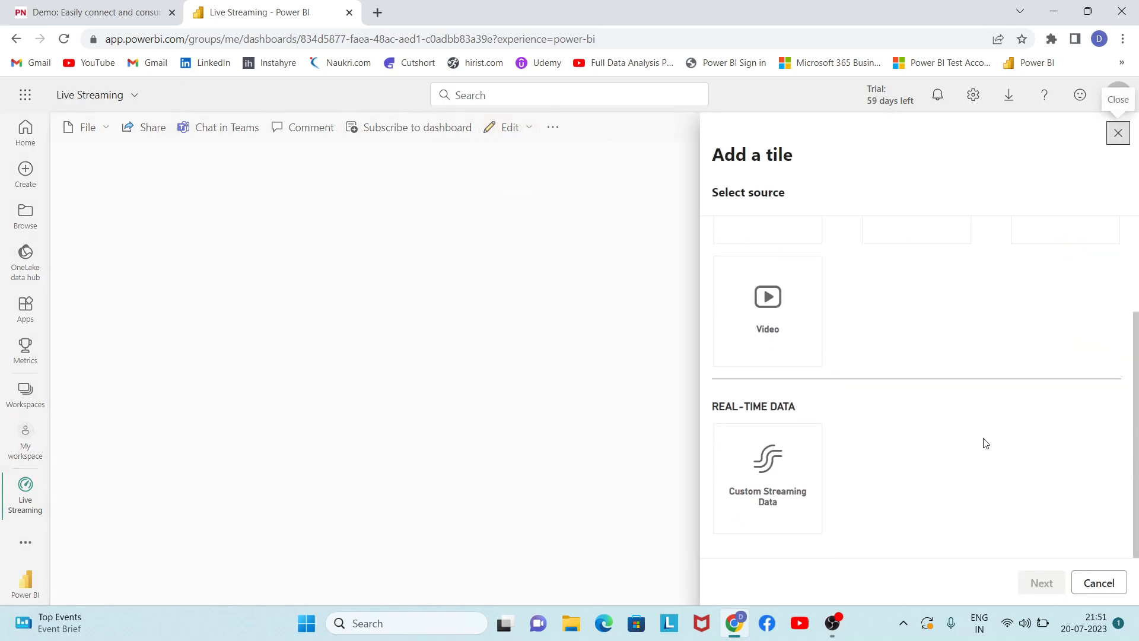
click(767, 480)
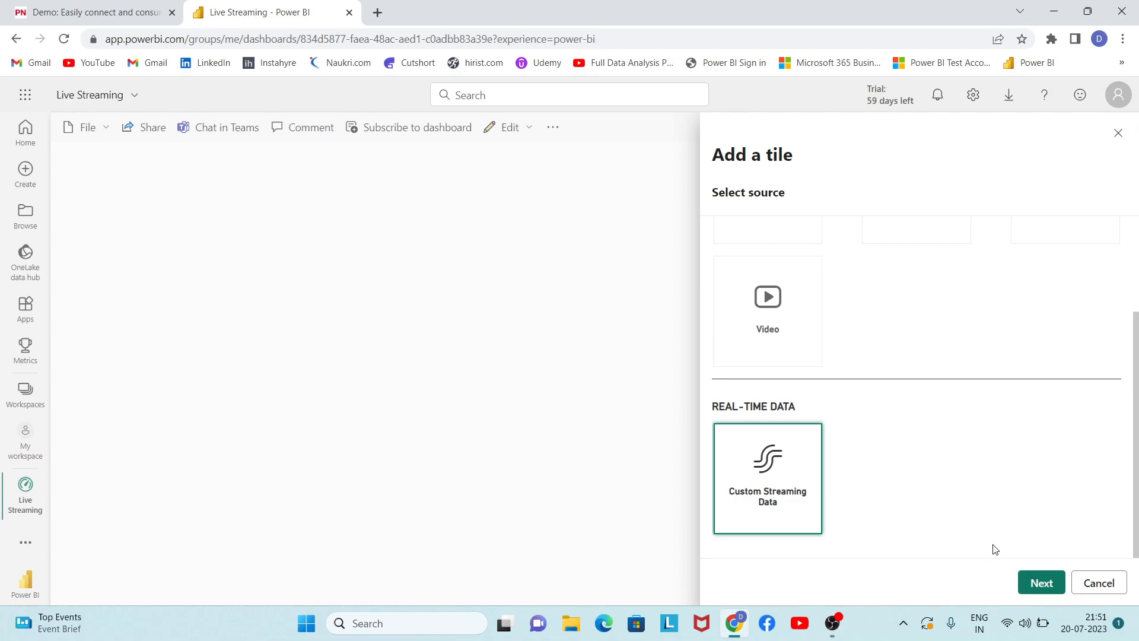
click(1043, 584)
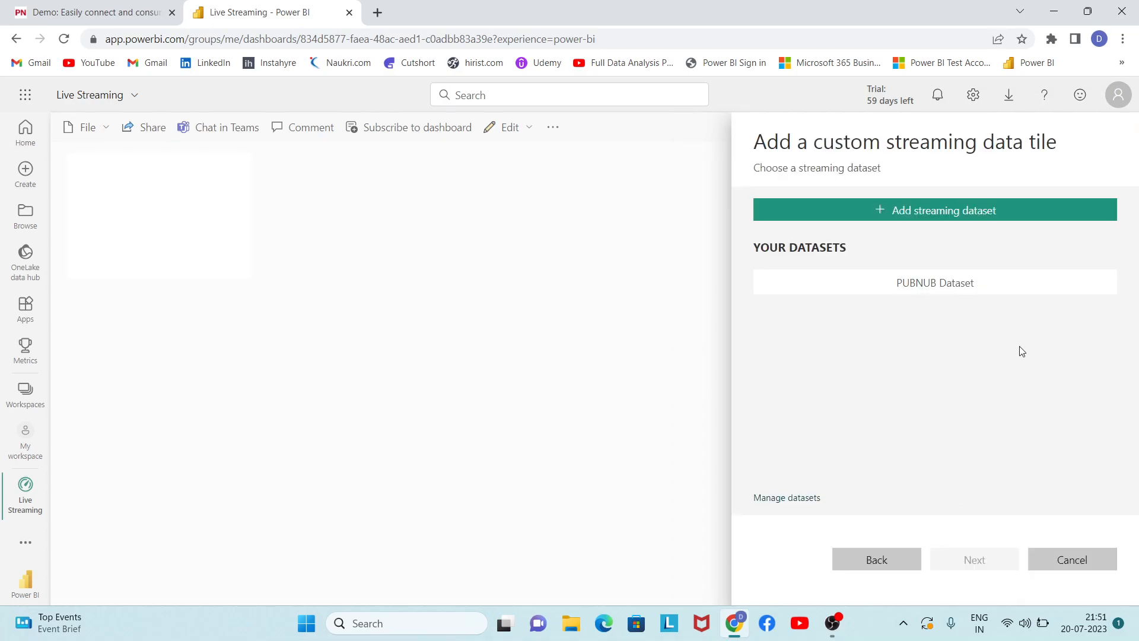
click(1016, 295)
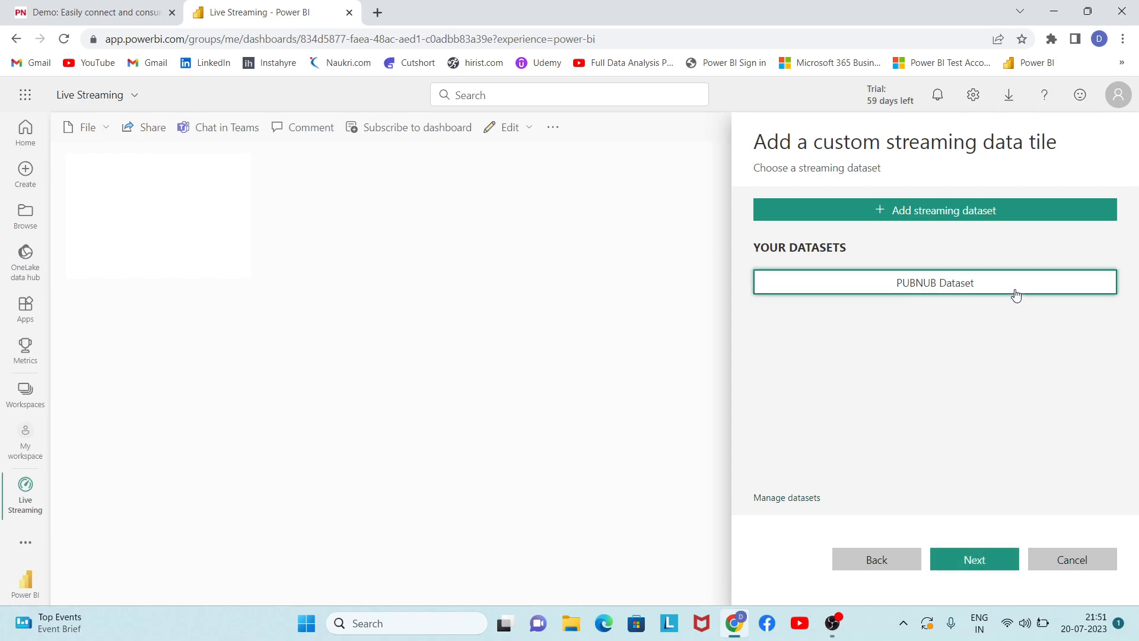
click(995, 566)
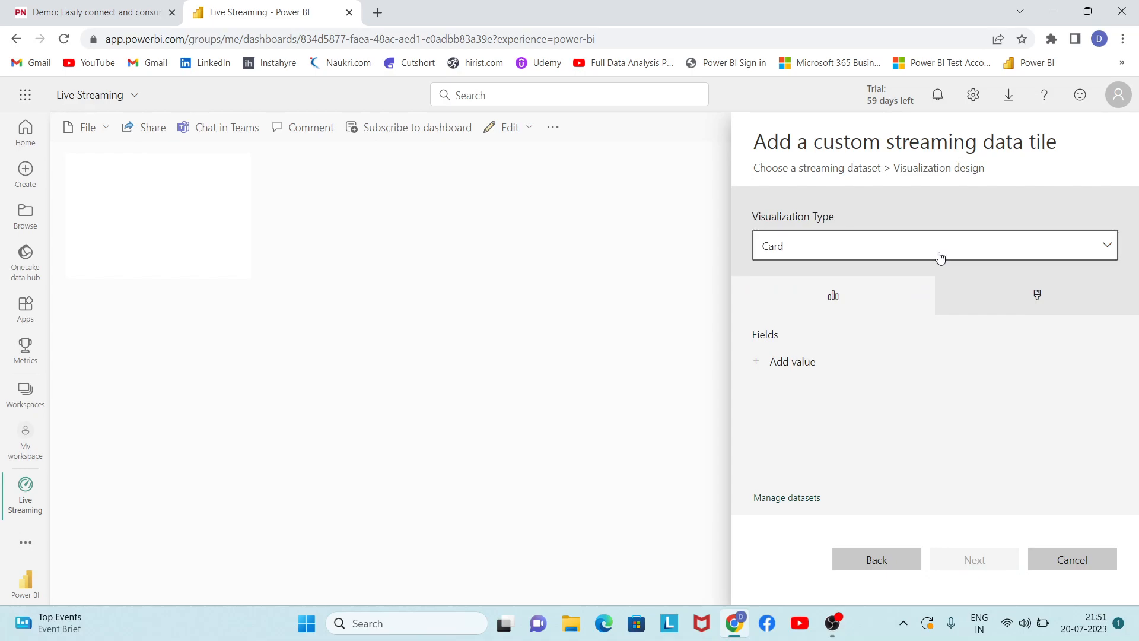
- Show the order_quantity field in the Card visualization and add the tile with its default title and details
click(794, 363)
click(903, 365)
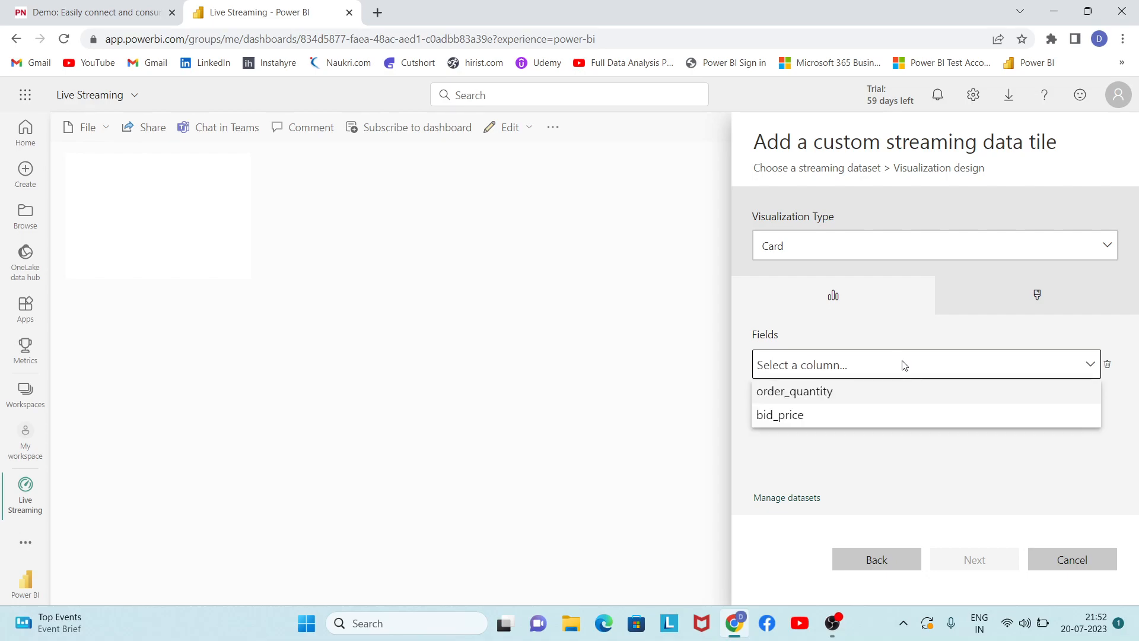
click(836, 395)
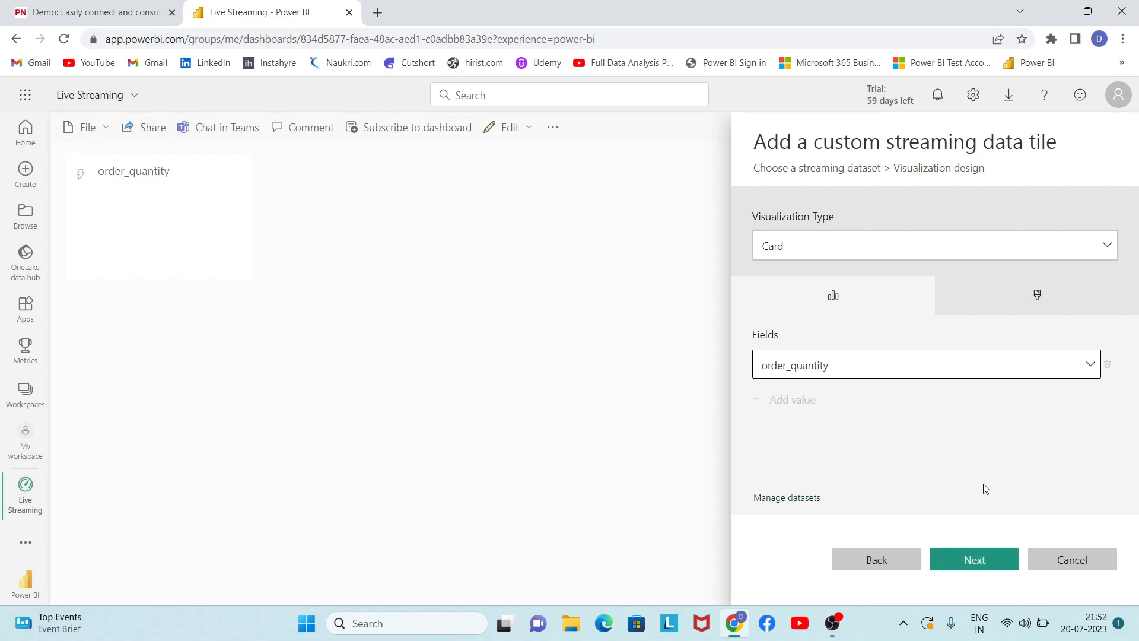
click(974, 563)
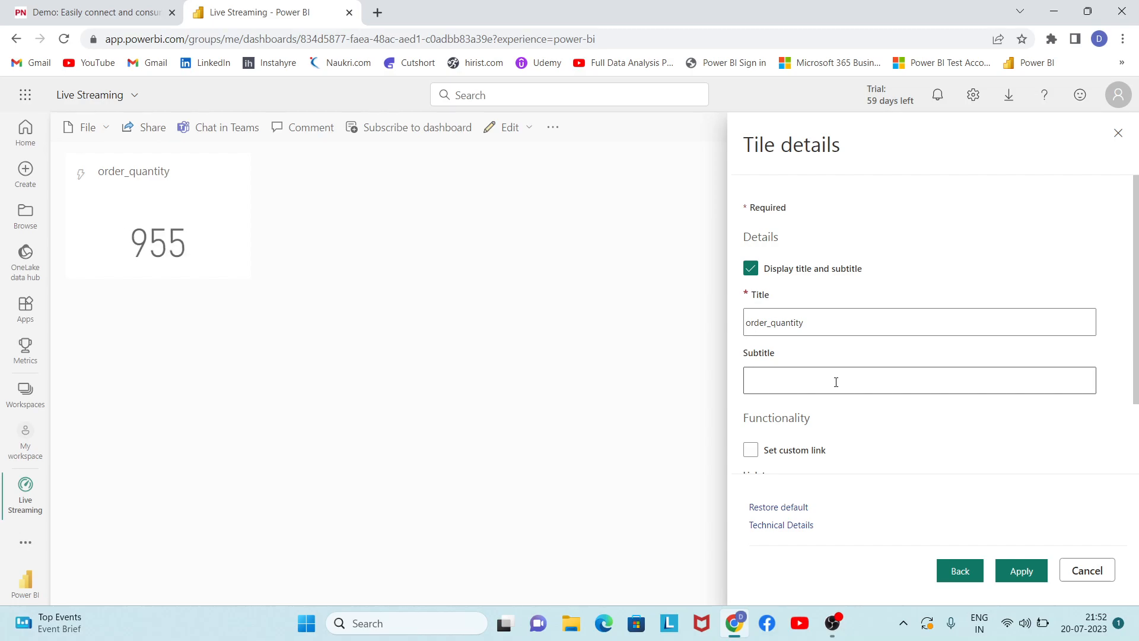
scroll(963, 459, down, 2)
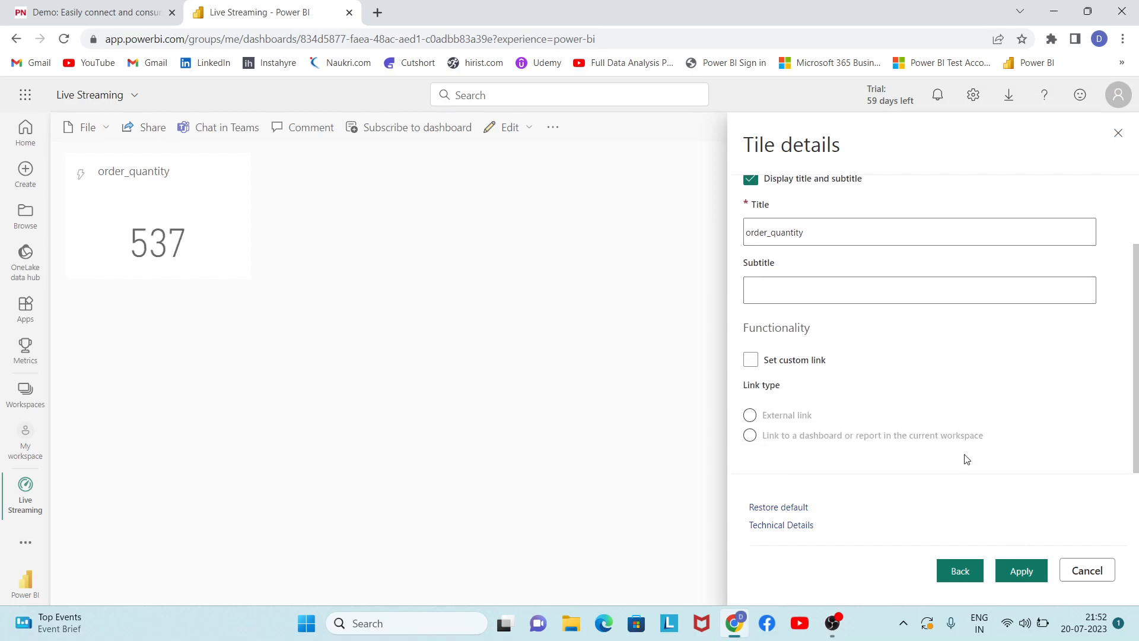
click(1028, 569)
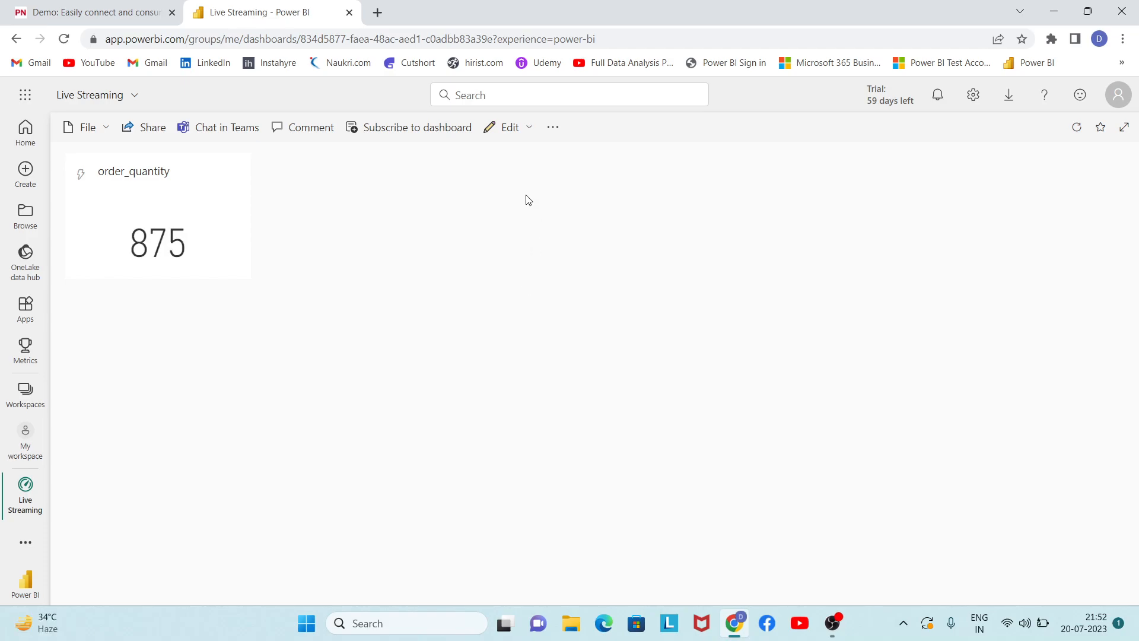
- Start a second custom streaming data tile based on PUBNUB Dataset and proceed to its visualization design
click(514, 135)
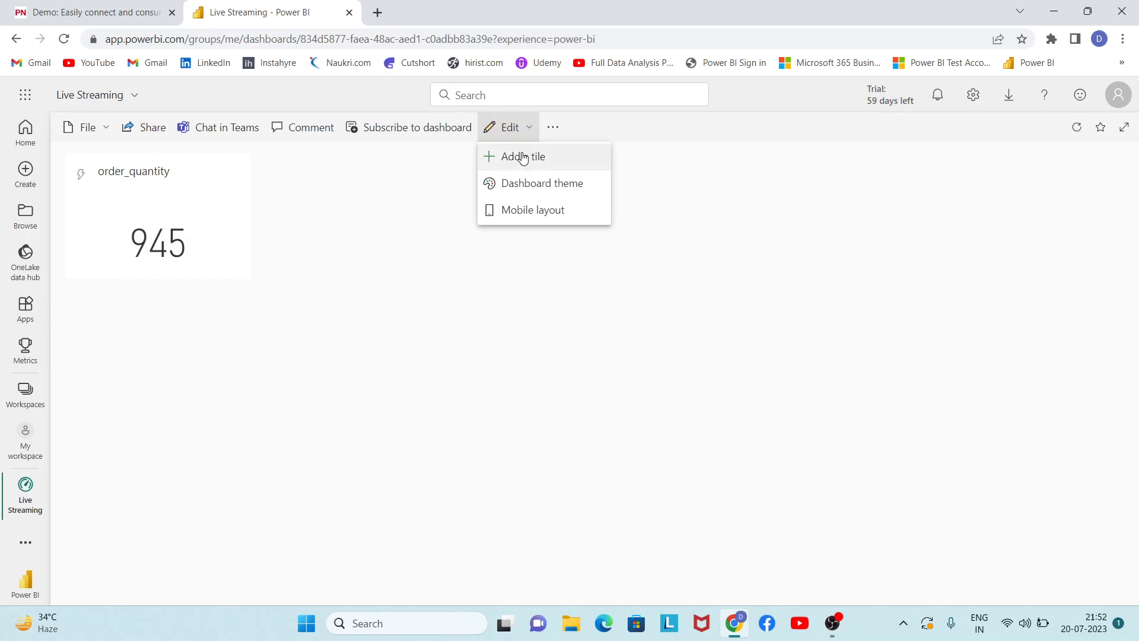
click(522, 159)
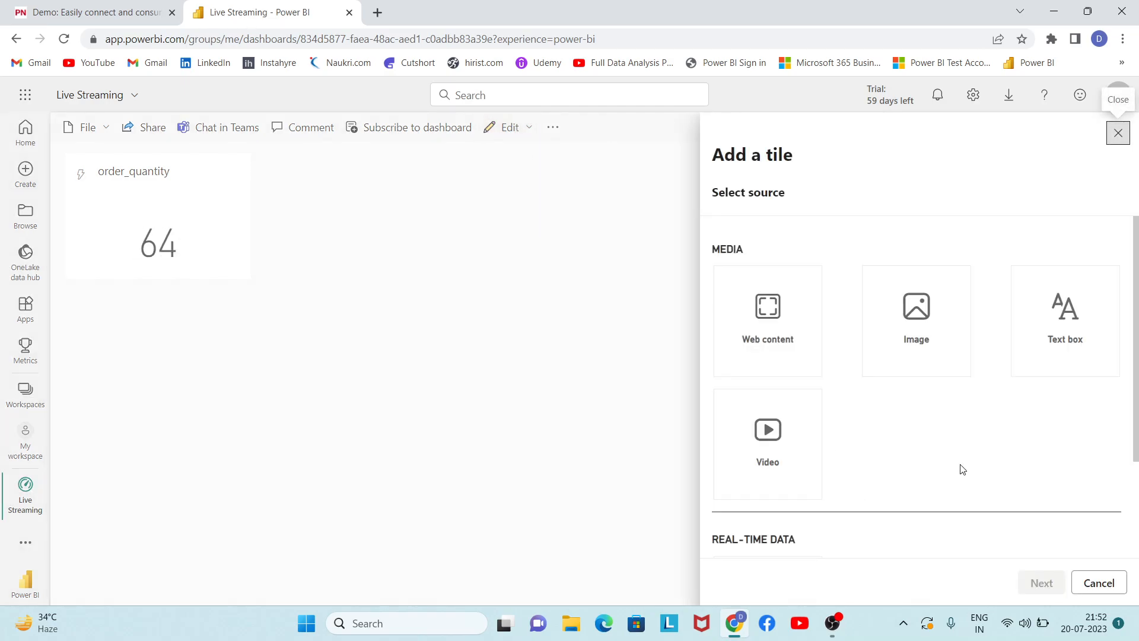
scroll(962, 469, down, 2)
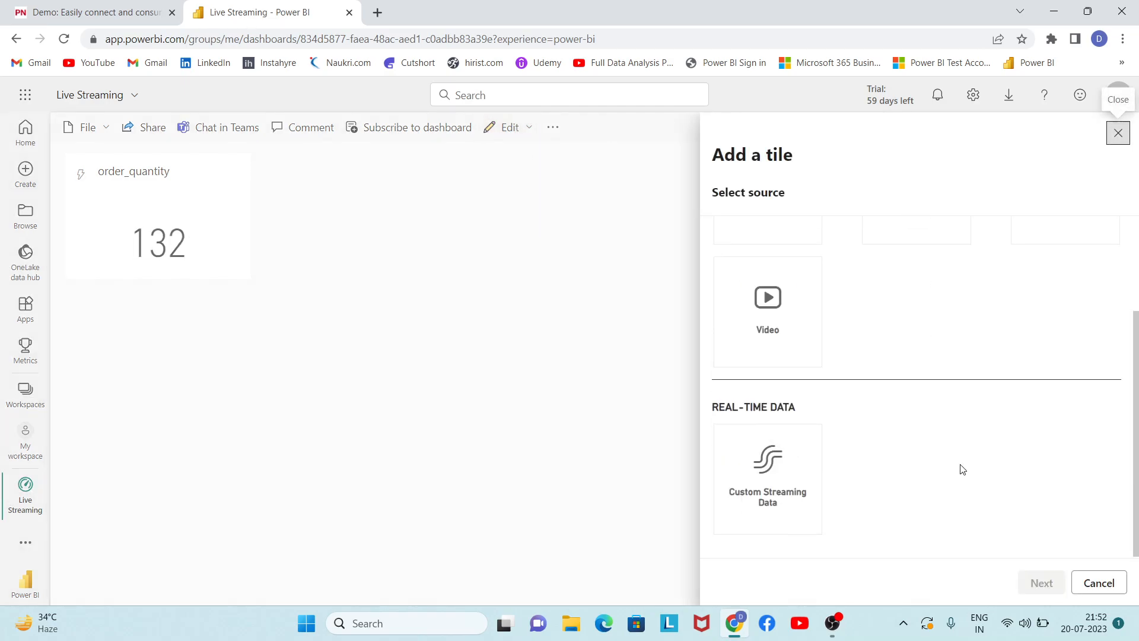
click(789, 486)
click(1042, 583)
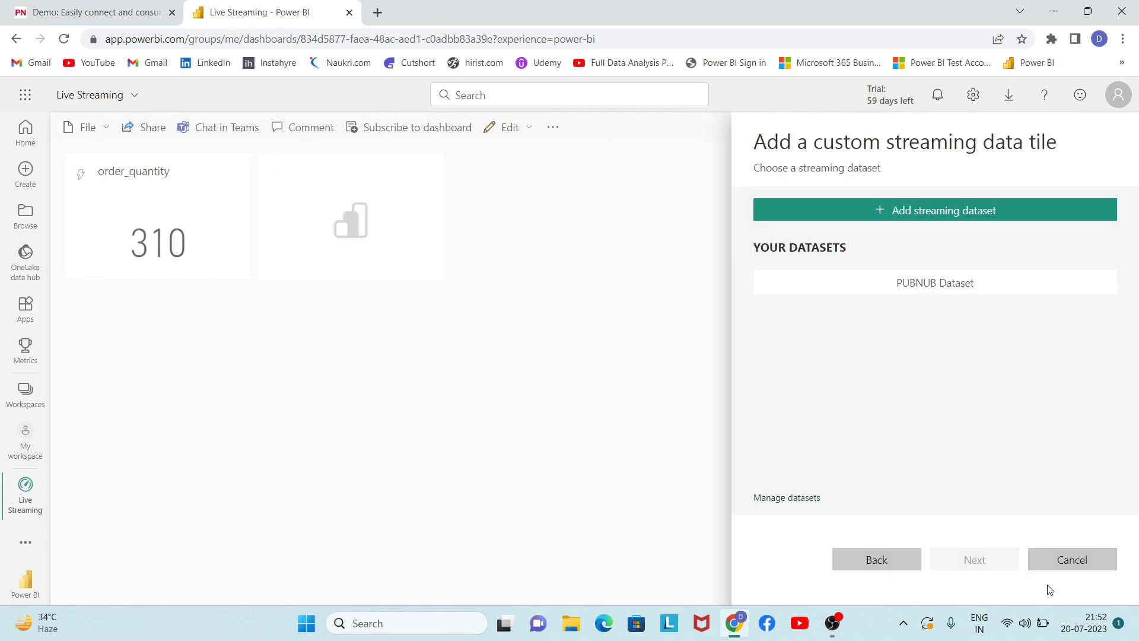
click(906, 287)
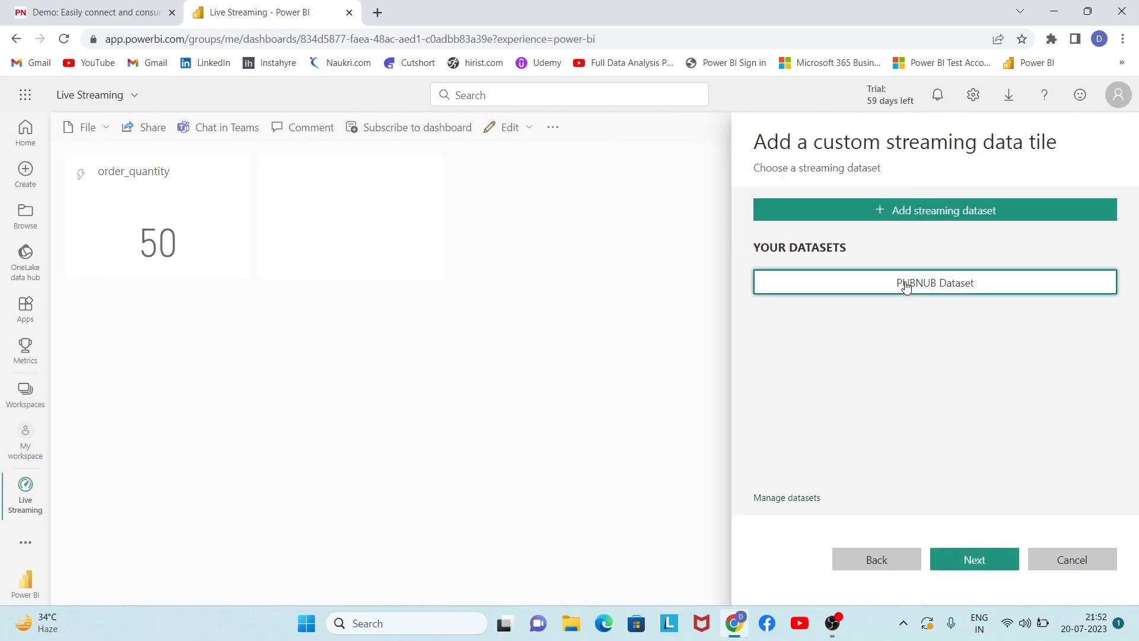
click(989, 562)
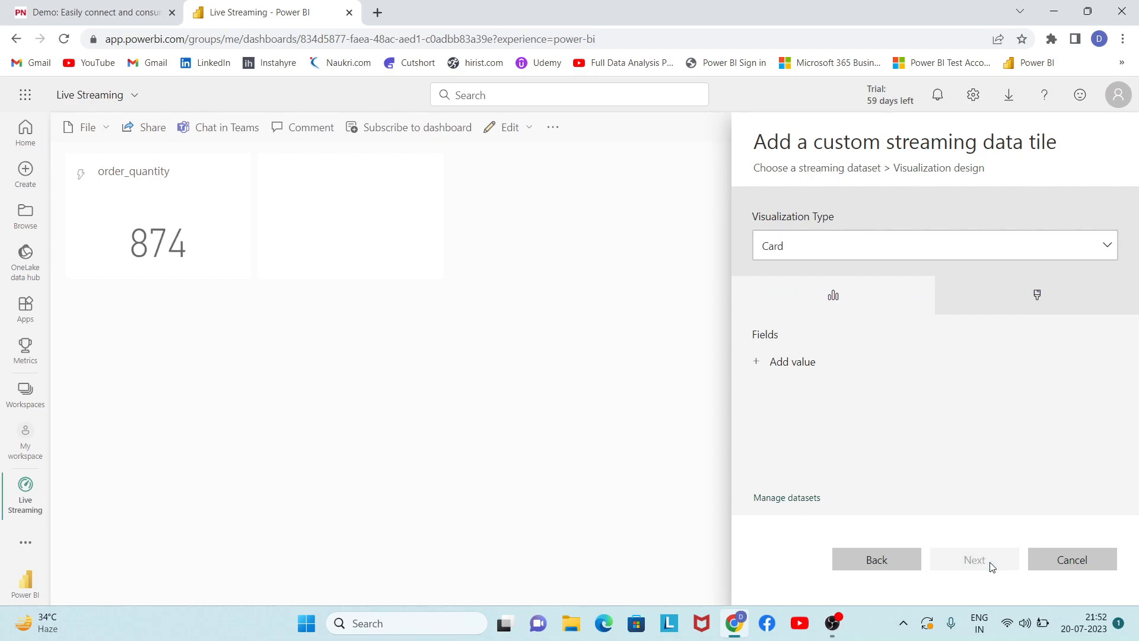
- Set the second tile's visualization type to Line chart and use timestamp as its axis
click(931, 253)
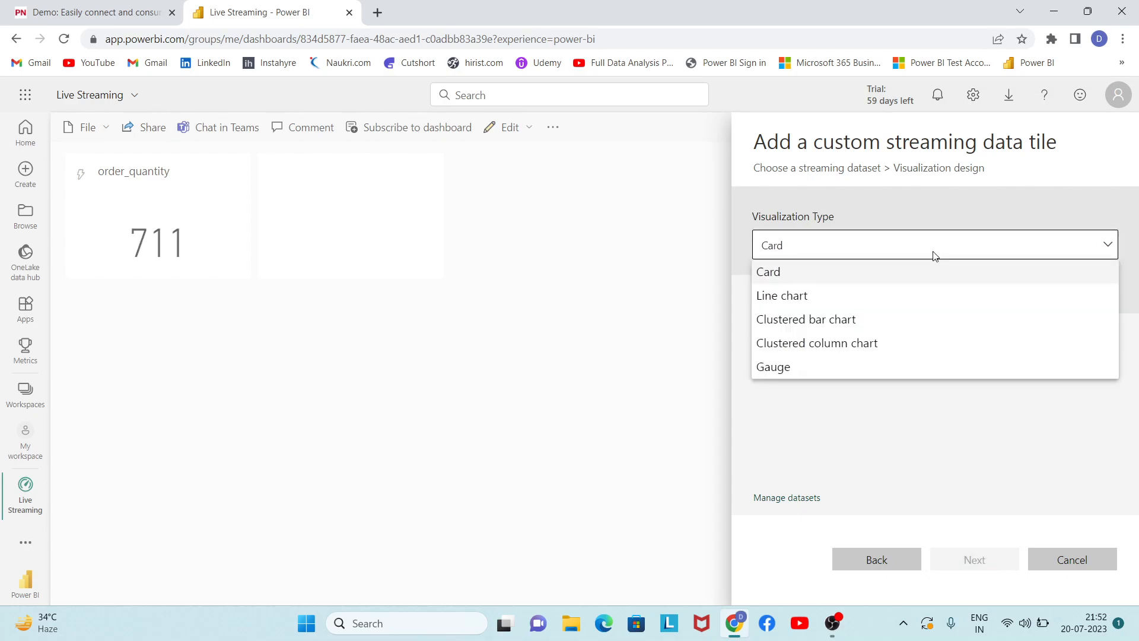
click(815, 298)
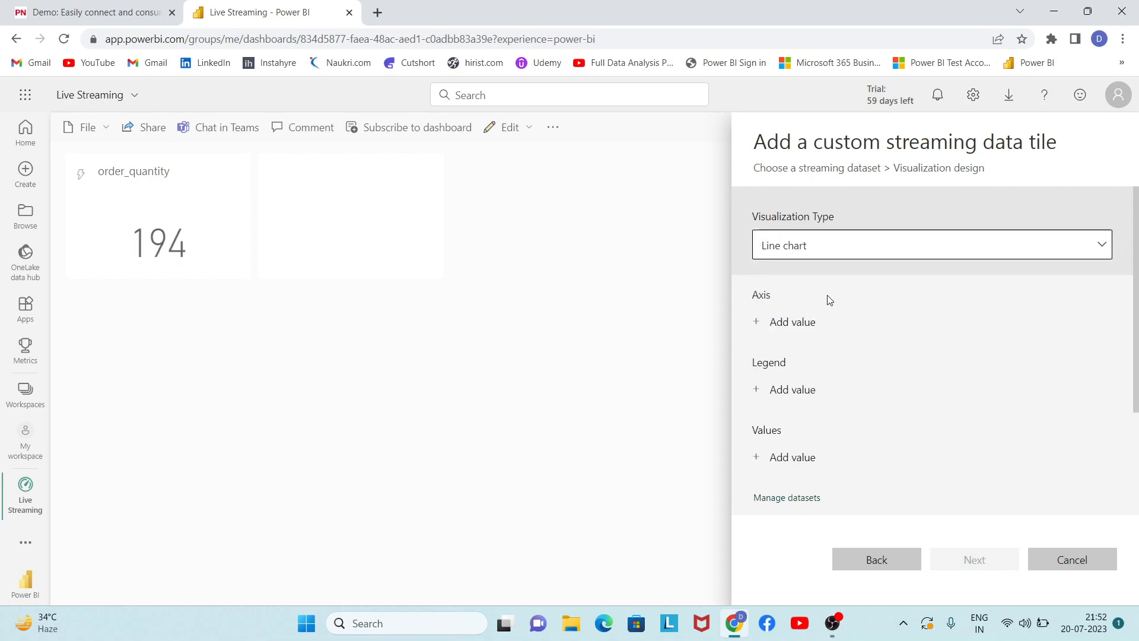
click(795, 324)
click(1034, 324)
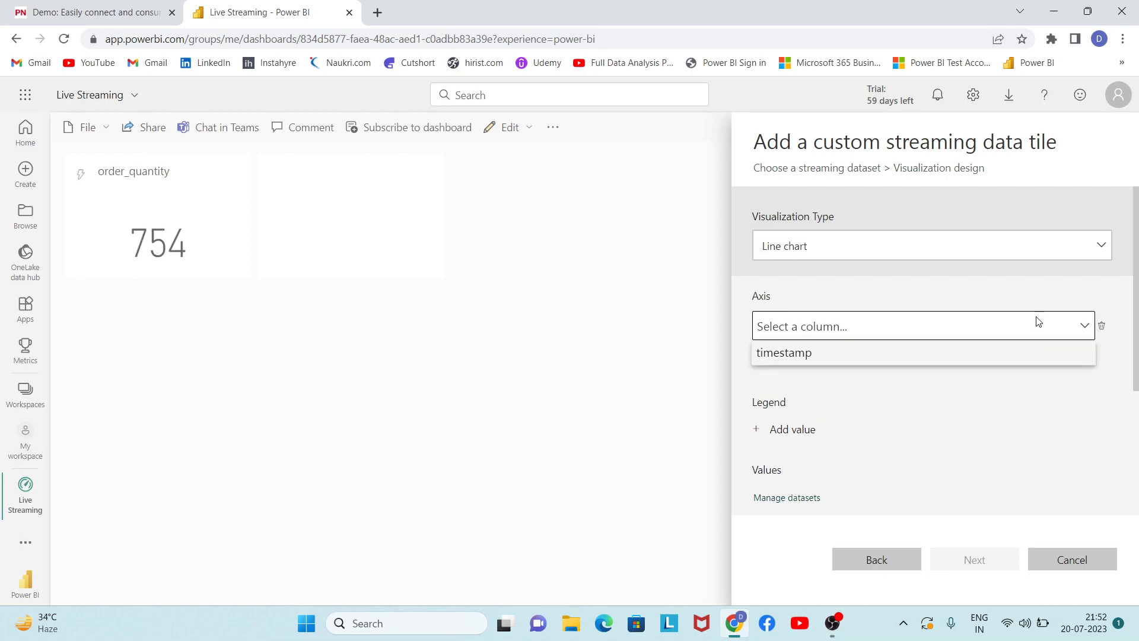
click(854, 354)
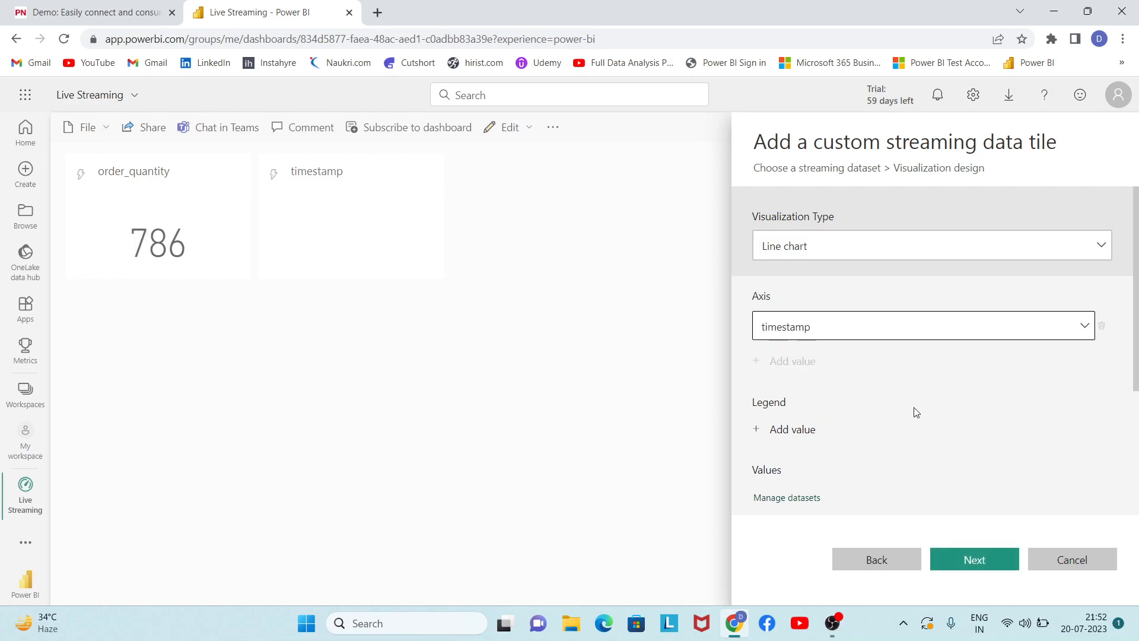
- Use bid_price as the line chart's values and add the tile with its default title and subtitle
scroll(917, 412, down, 1)
click(793, 461)
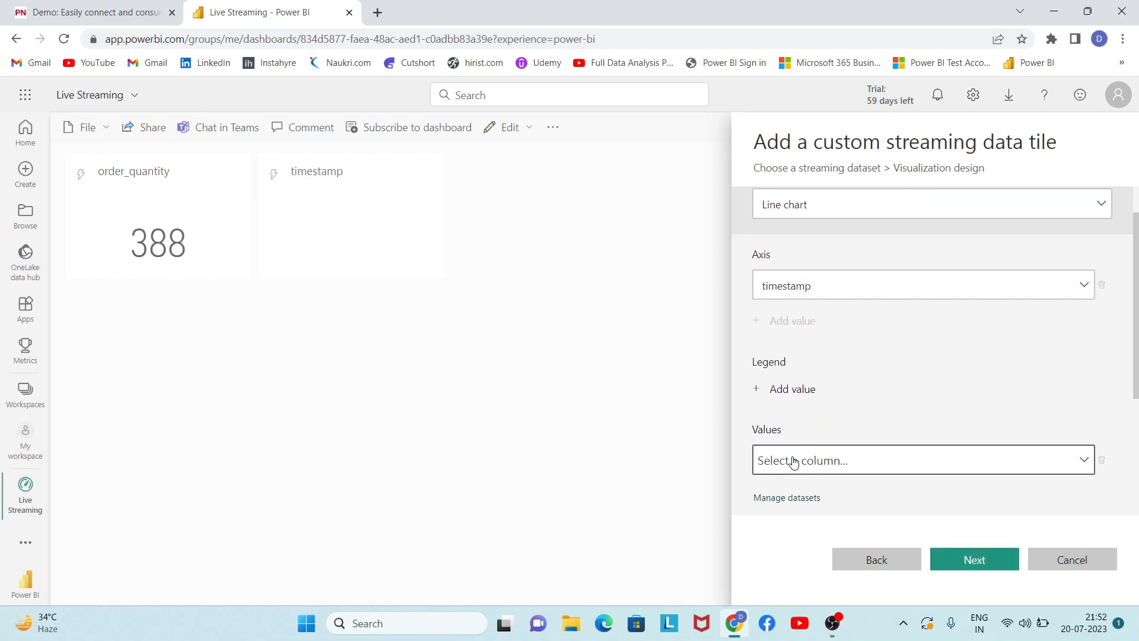
click(909, 459)
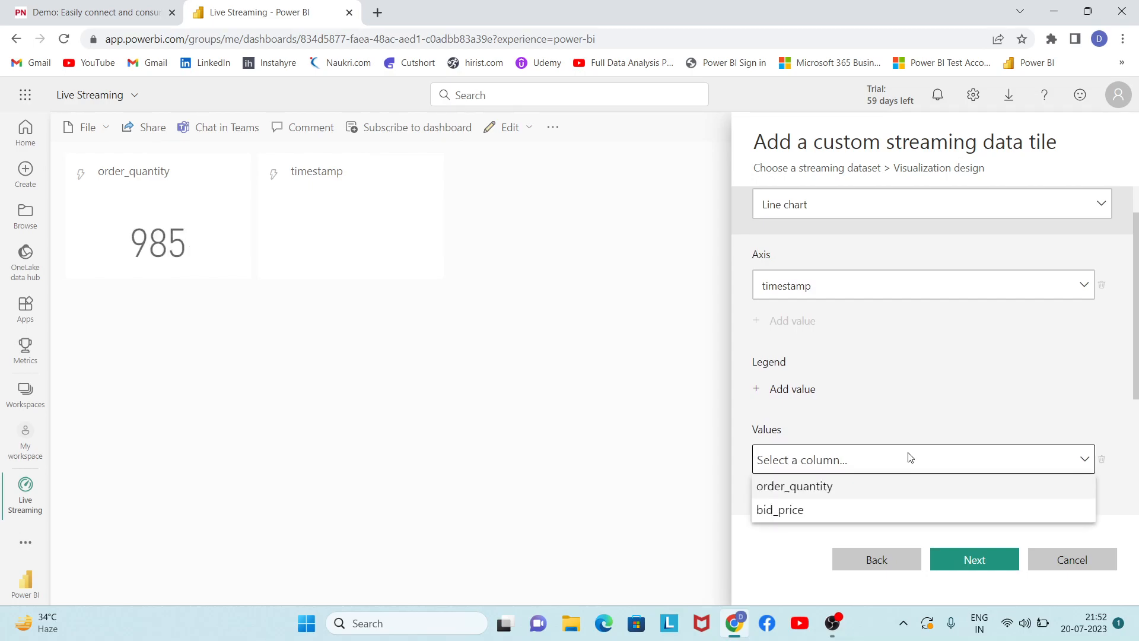
click(795, 512)
click(968, 558)
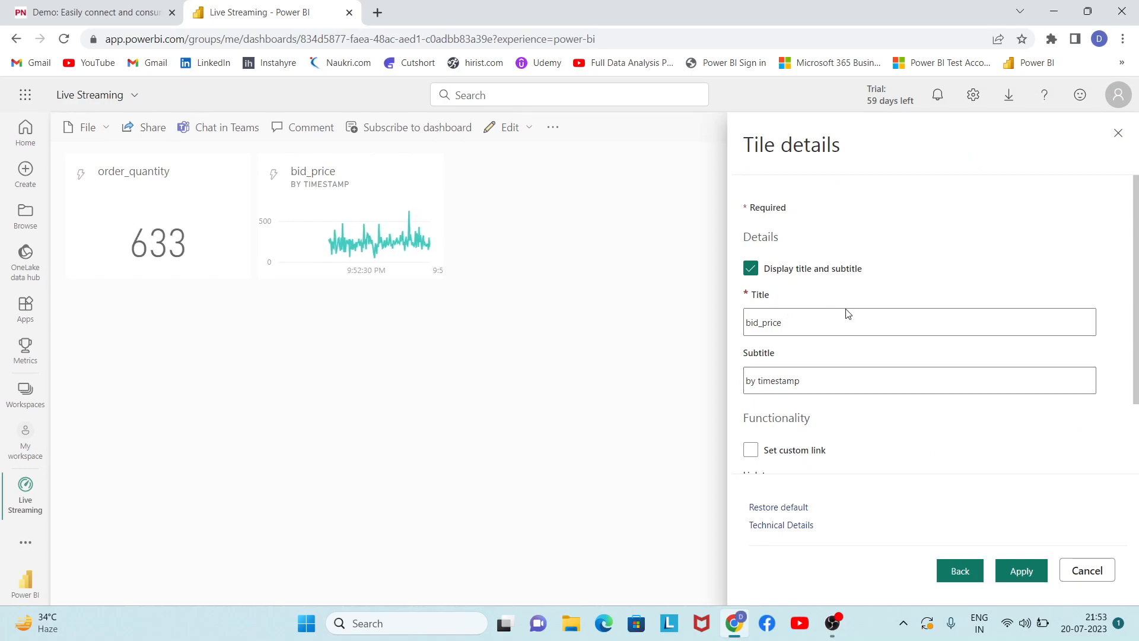
click(1022, 571)
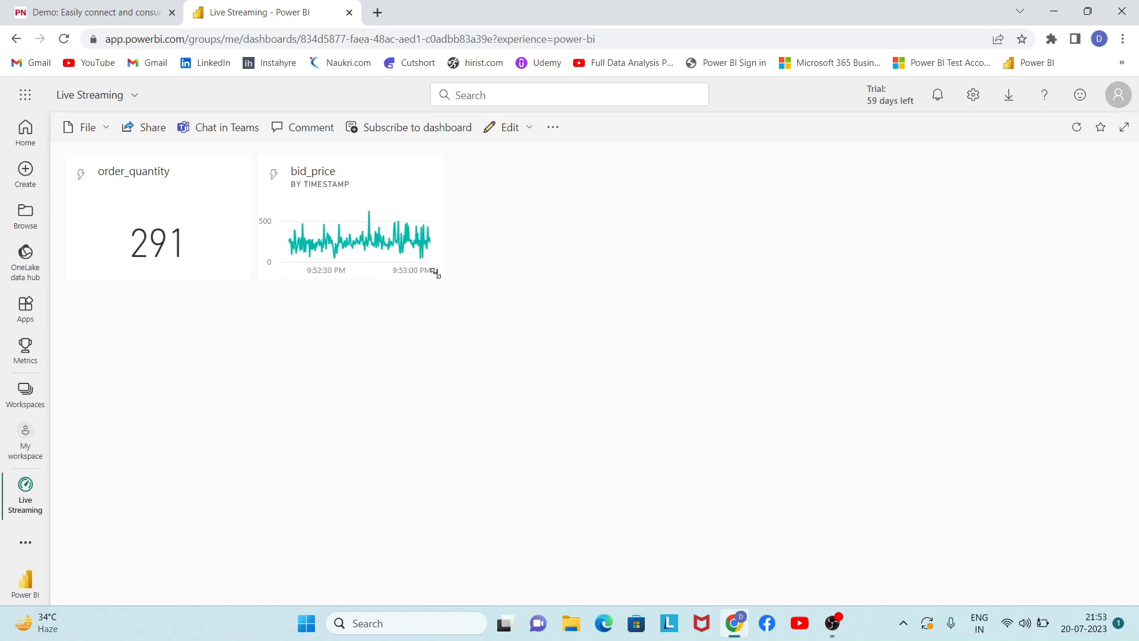
- Resize the bid_price line chart tile to about three times its width, one row tall, directly beside the order_quantity card
drag(469, 293, 905, 351)
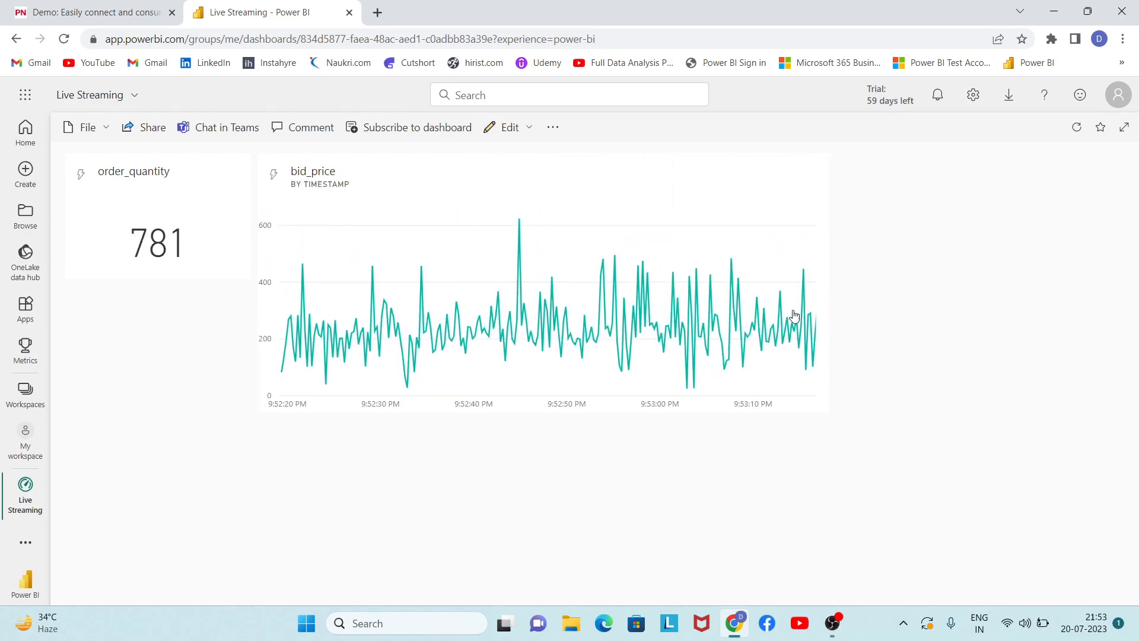
drag(675, 231, 799, 229)
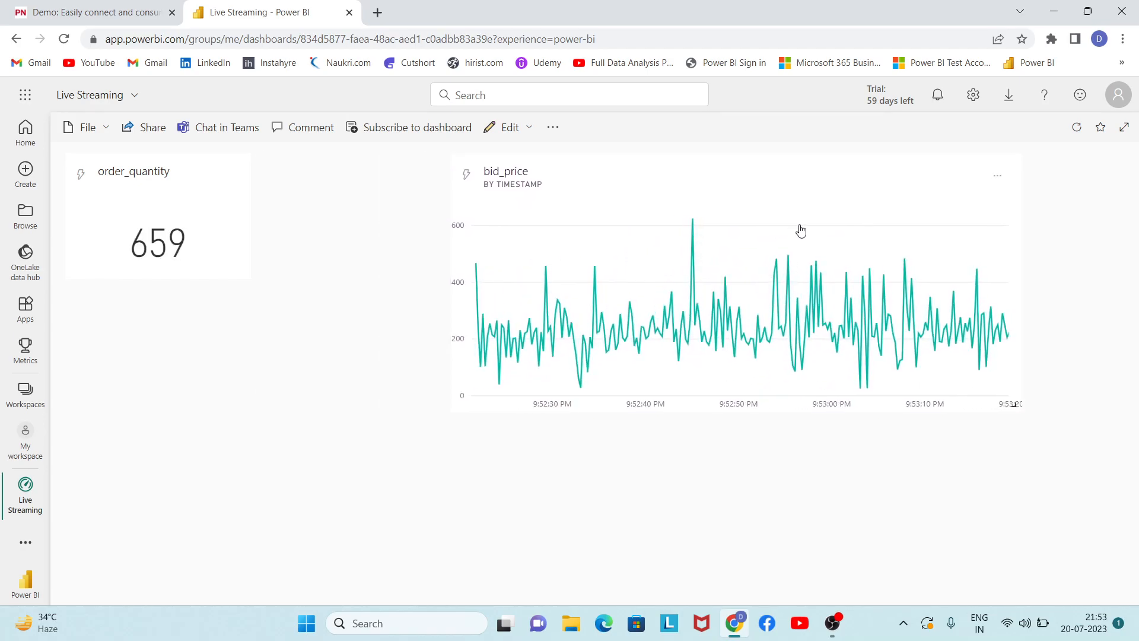
drag(799, 229, 616, 211)
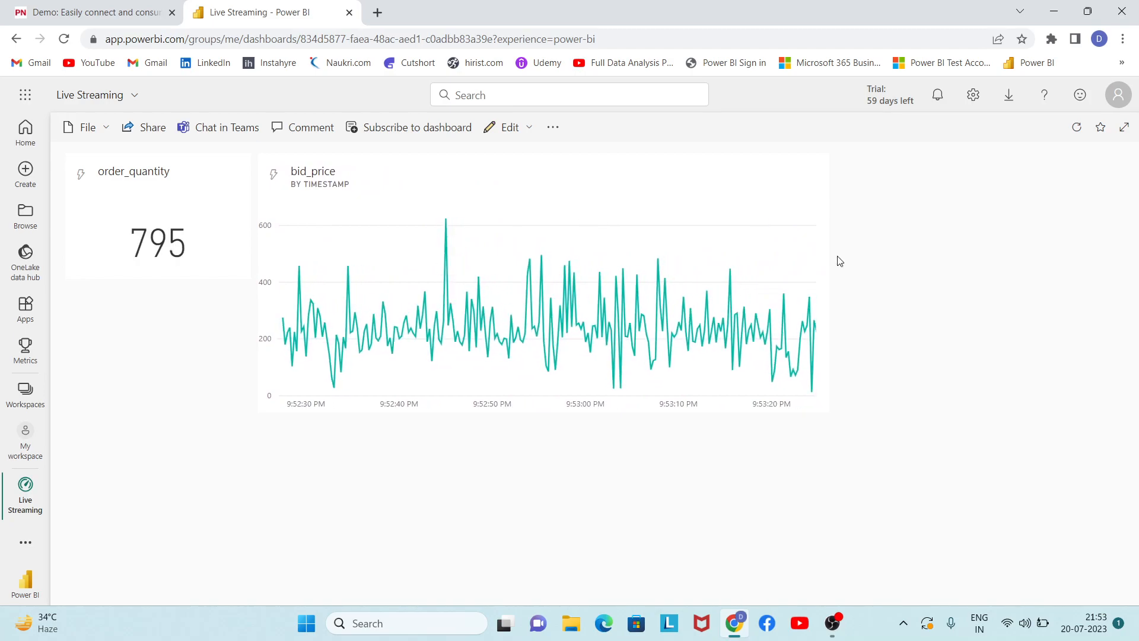
drag(822, 406, 860, 281)
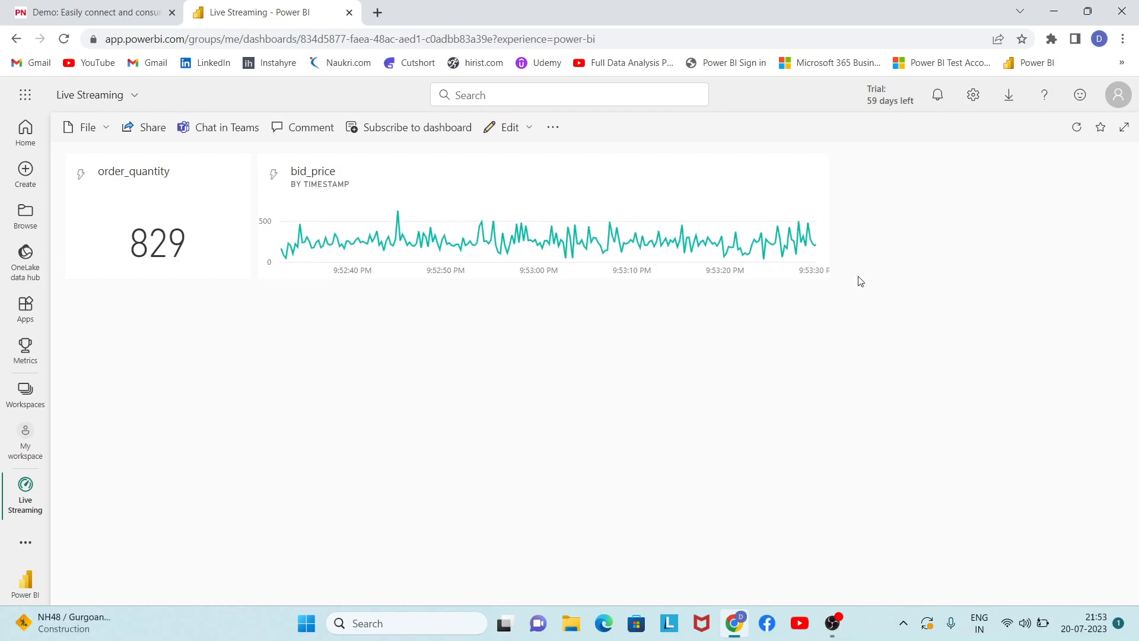
- Start a third custom streaming data tile based on PUBNUB Dataset and proceed to its visualization design
click(521, 127)
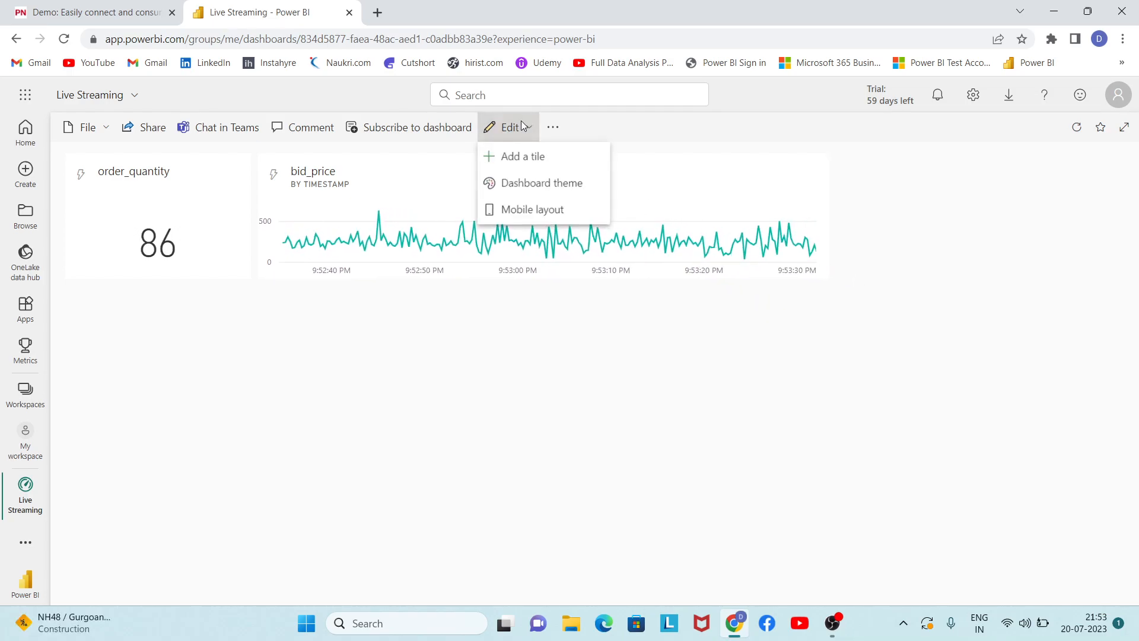
click(520, 157)
scroll(973, 445, down, 3)
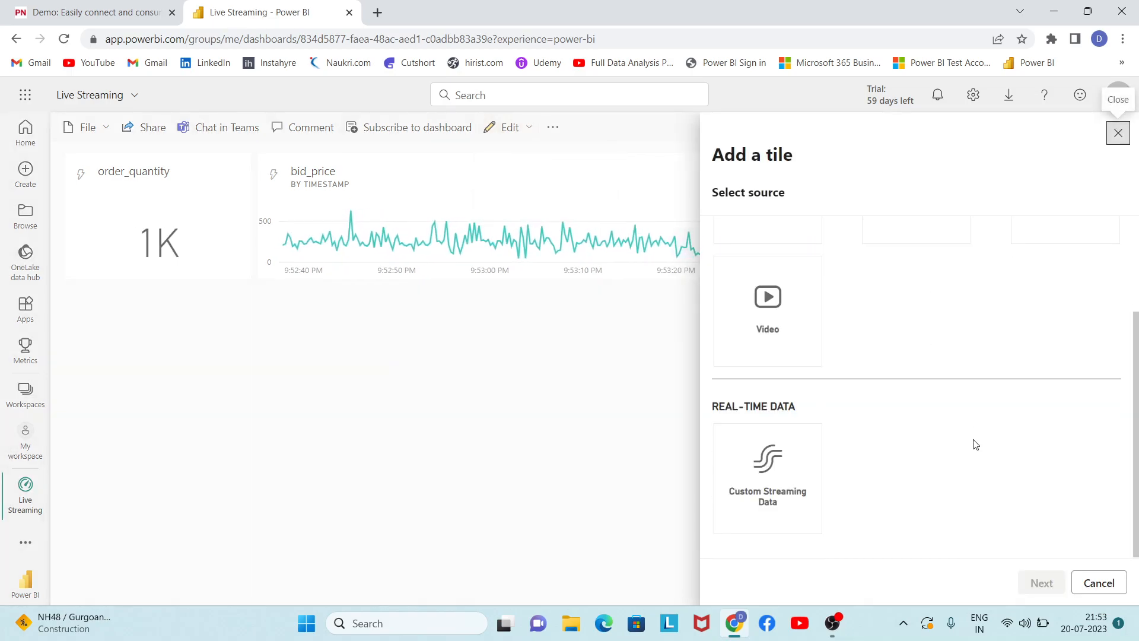
click(741, 481)
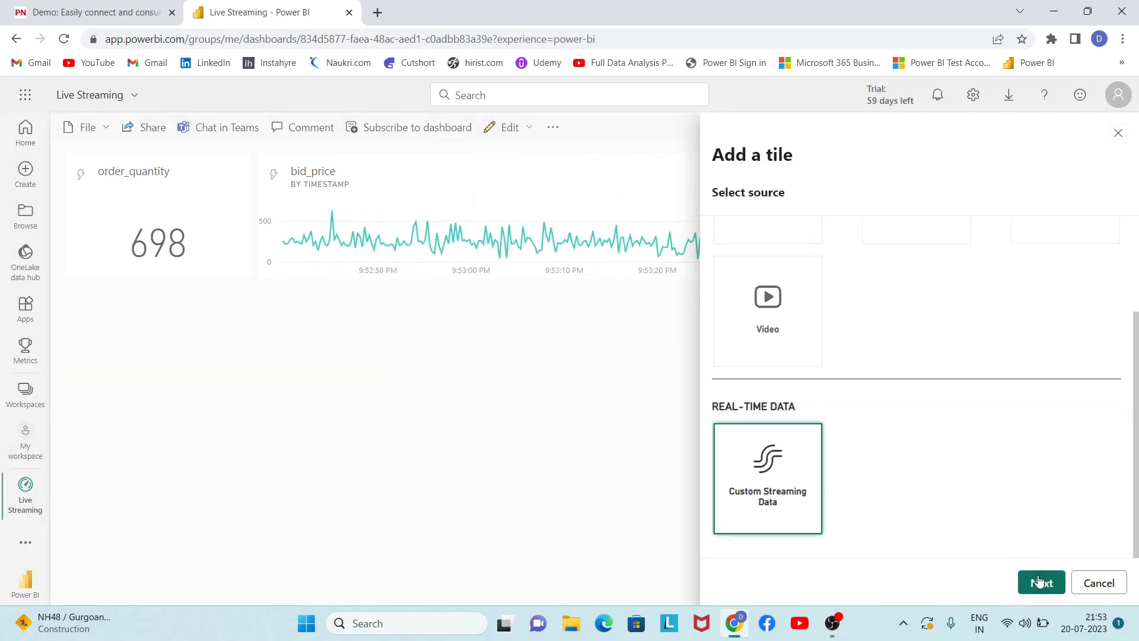
click(1041, 582)
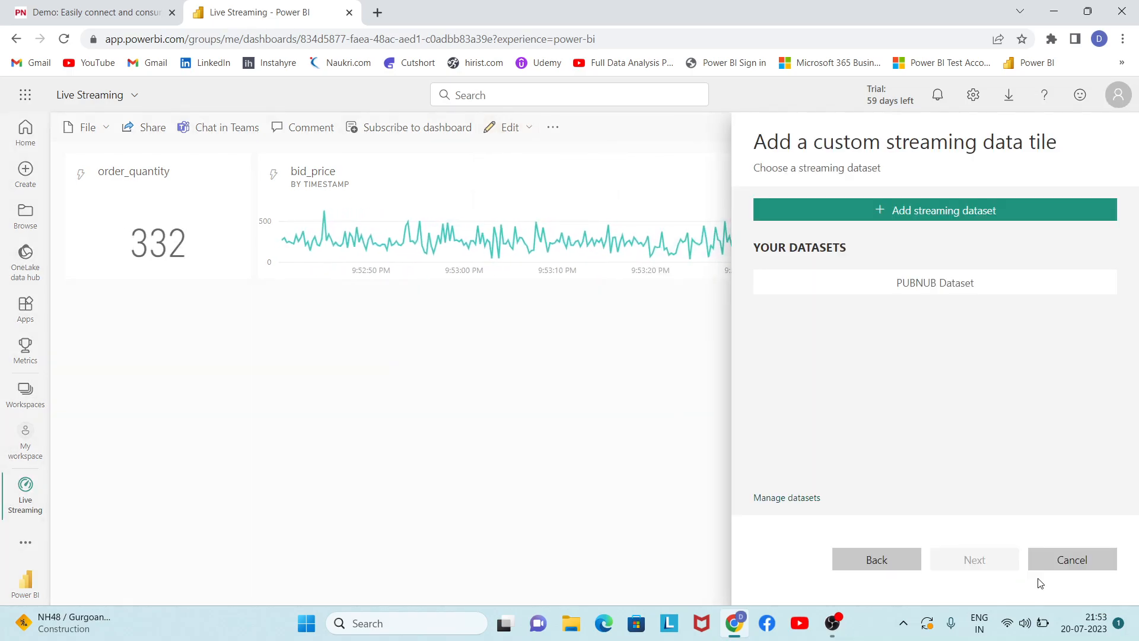
click(1044, 293)
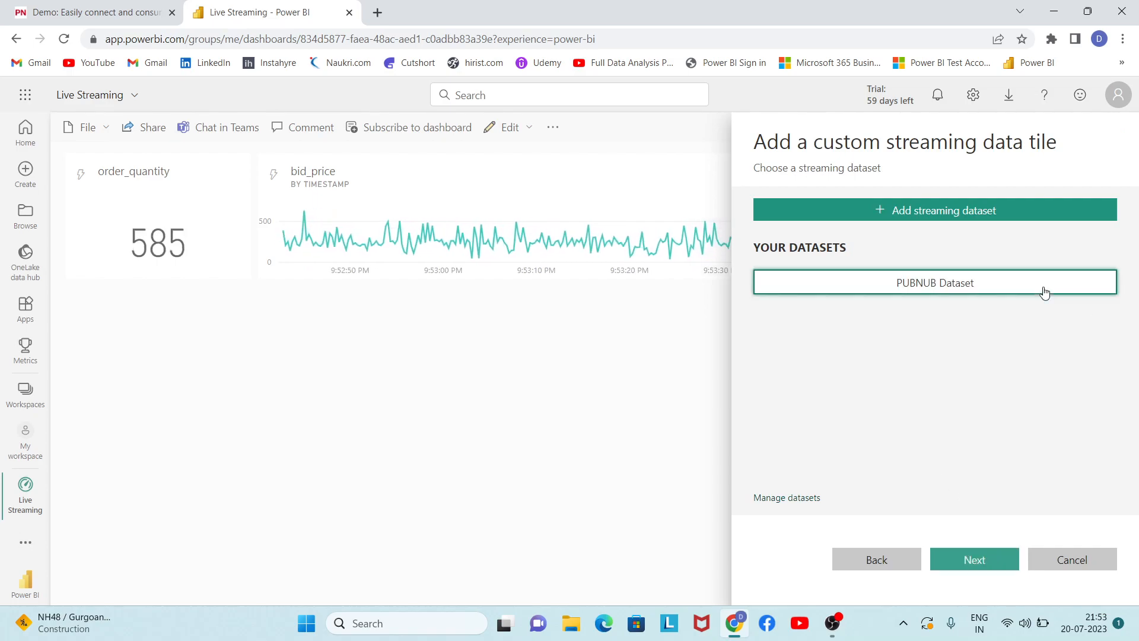
click(999, 564)
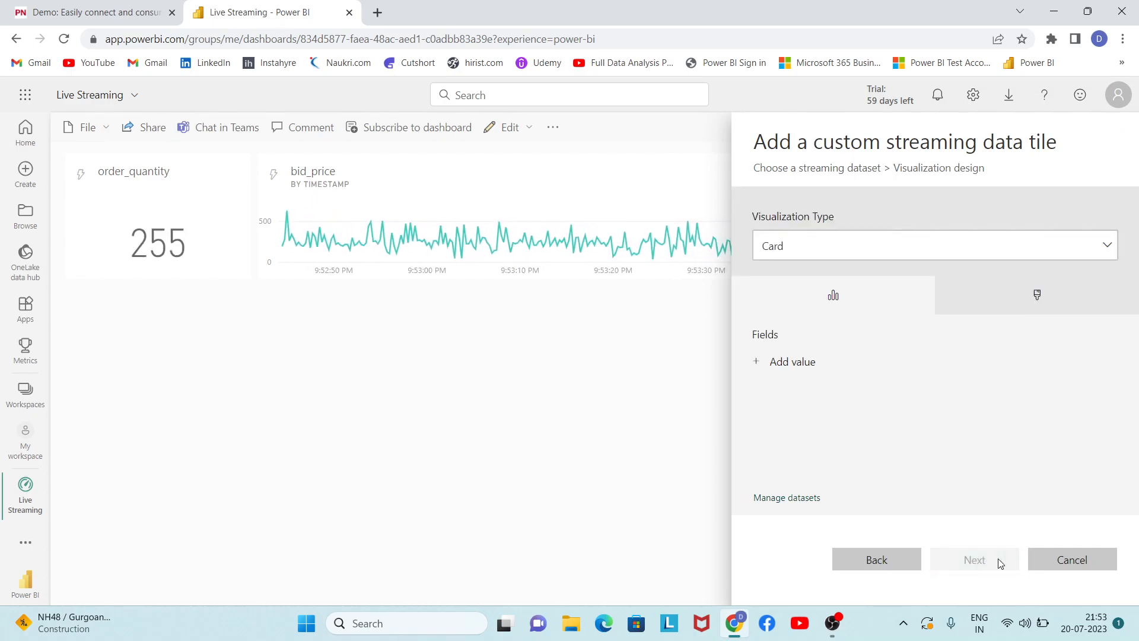
- Set the third tile's visualization type to Clustered column chart and use trade_type as its axis
click(1002, 253)
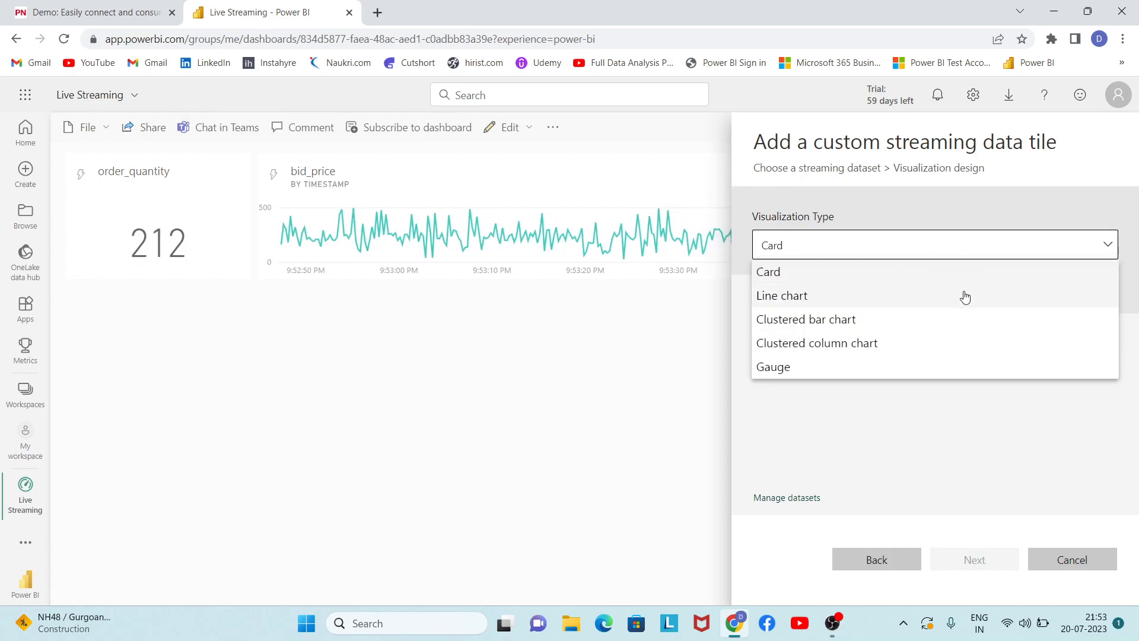
click(870, 344)
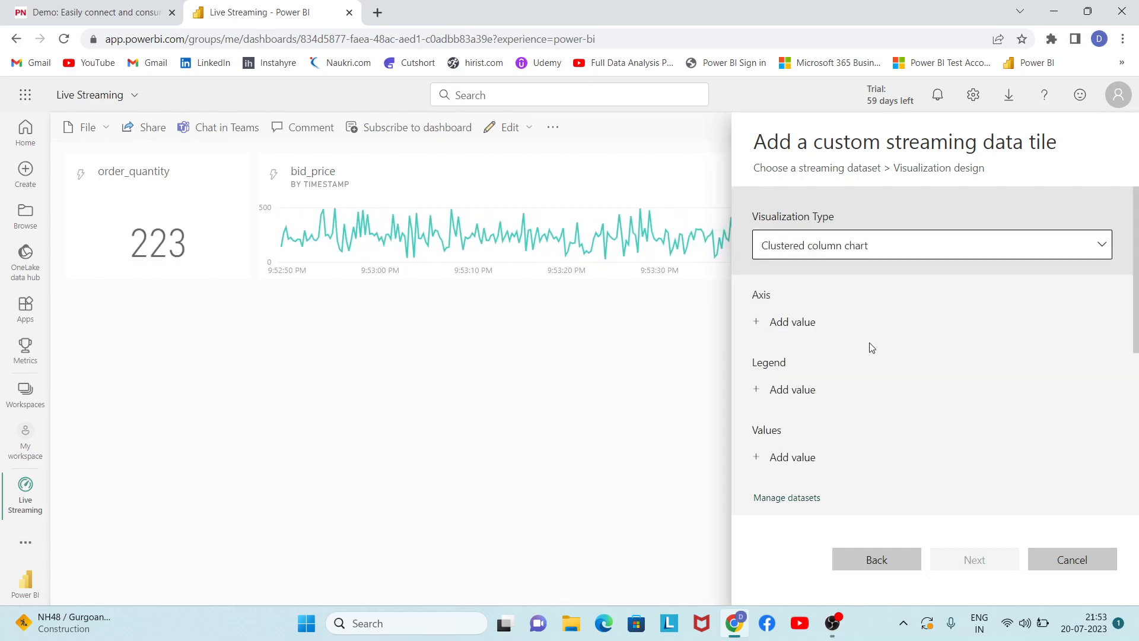
click(784, 321)
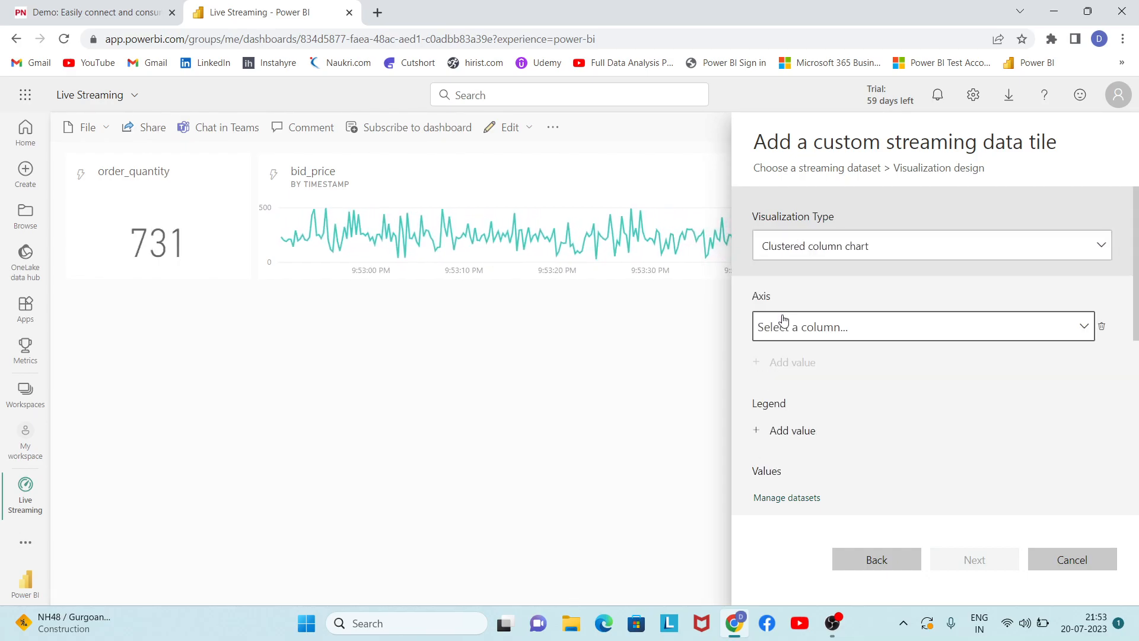
click(1004, 326)
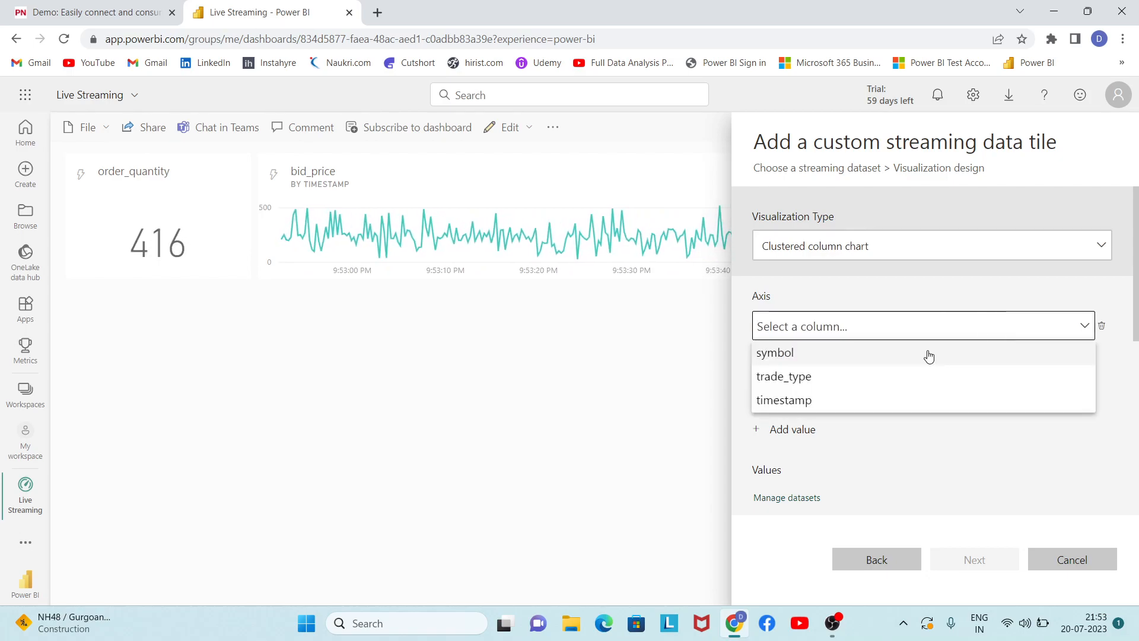
click(825, 378)
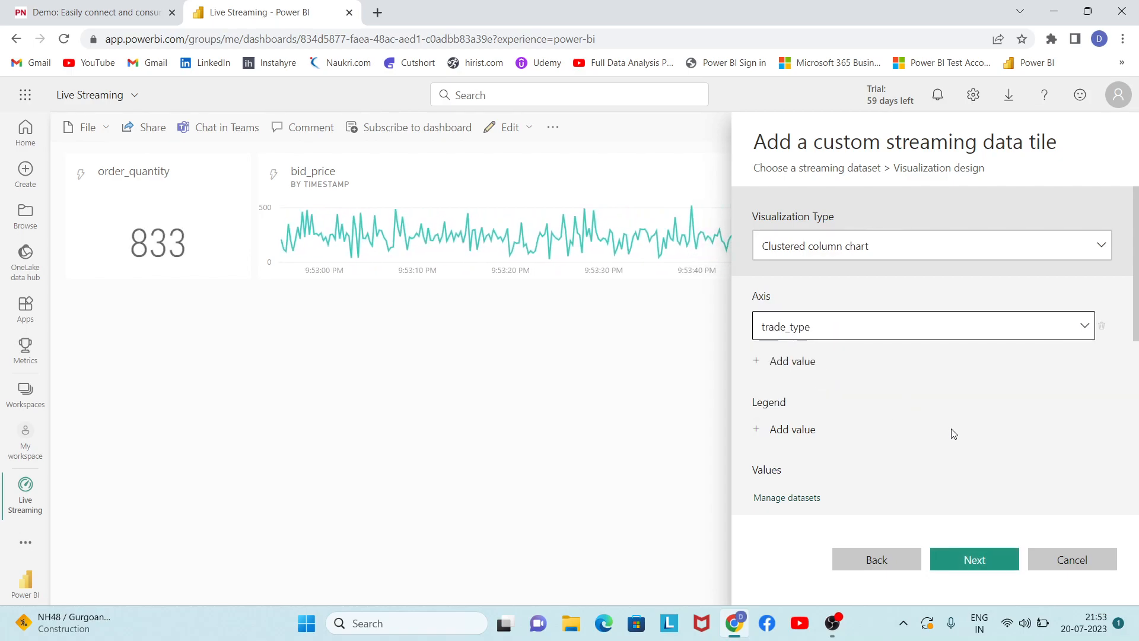
- Use order_quantity as the column chart's values and add the tile with its default title and subtitle
scroll(953, 434, down, 1)
scroll(953, 433, down, 1)
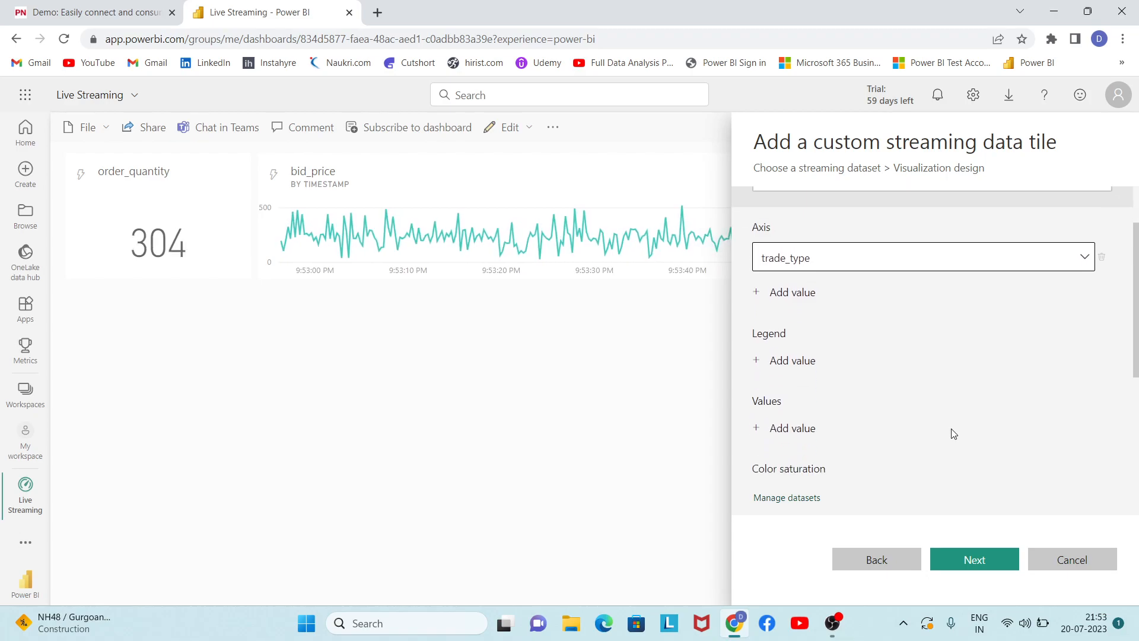
click(806, 432)
click(1020, 442)
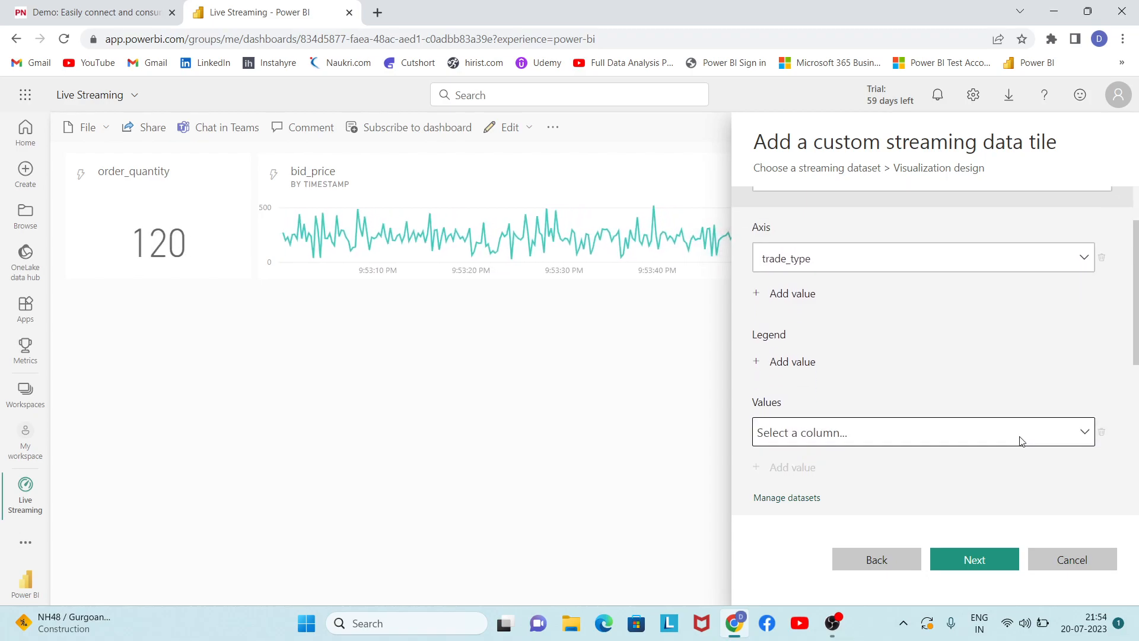
click(824, 460)
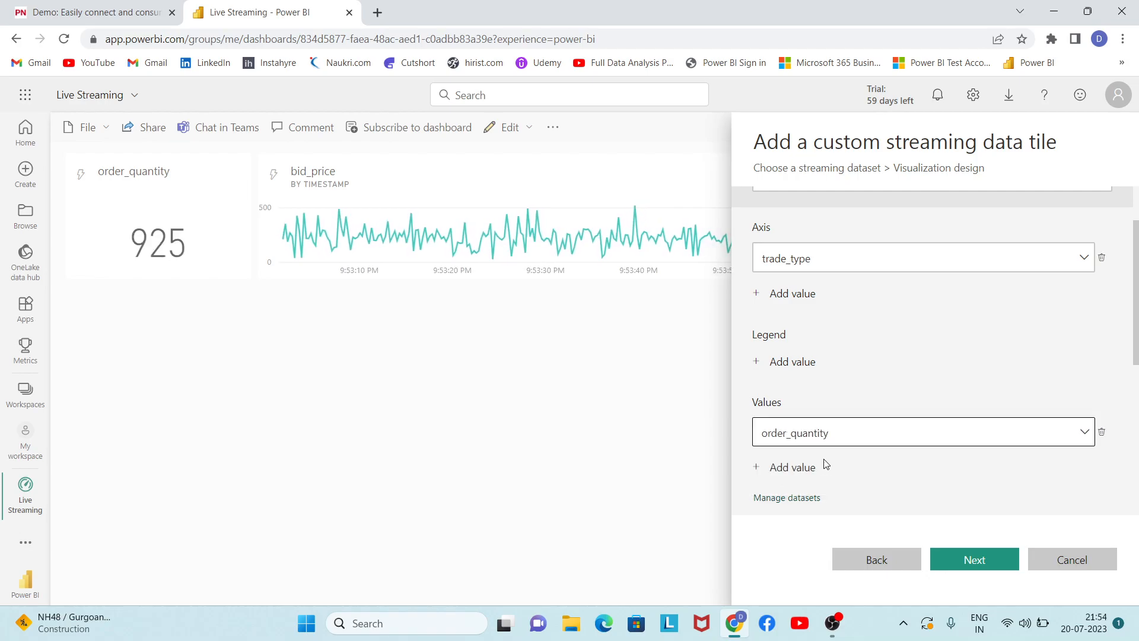
click(993, 560)
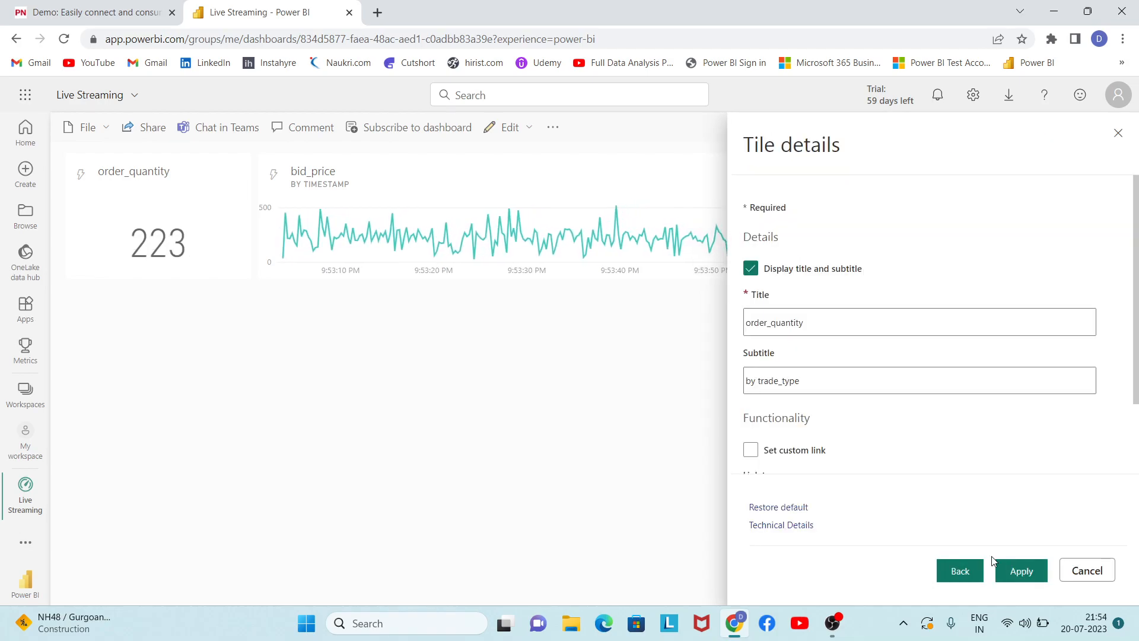
click(1020, 572)
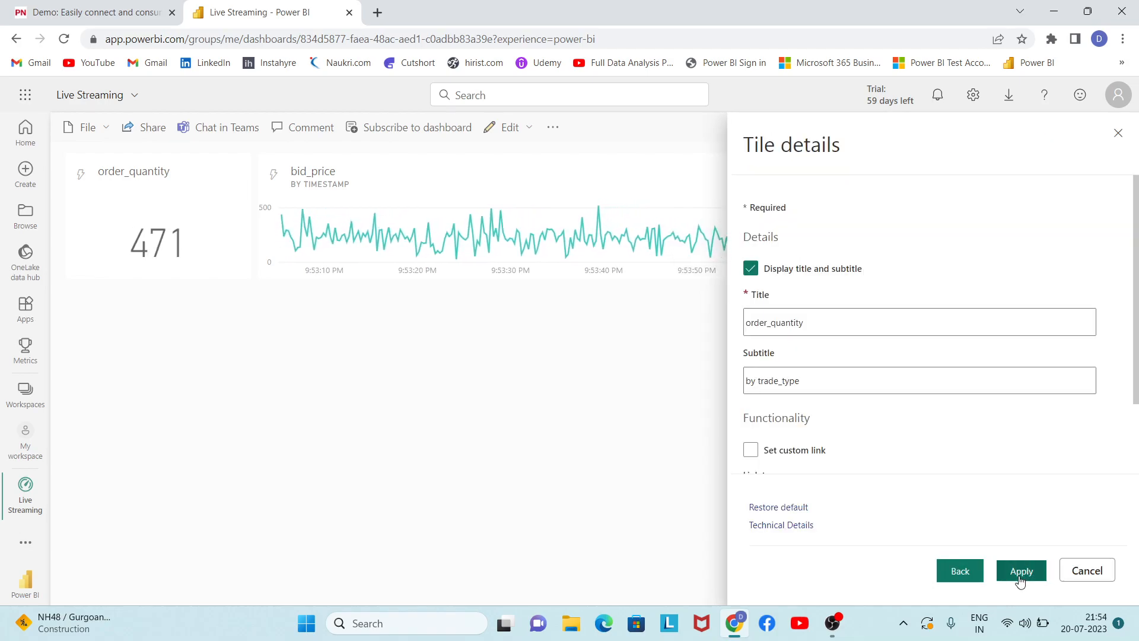
- Place the order_quantity column chart tile directly below the order_quantity card and enlarge it to two columns wide and two rows tall
drag(933, 270, 402, 427)
drag(403, 372, 220, 362)
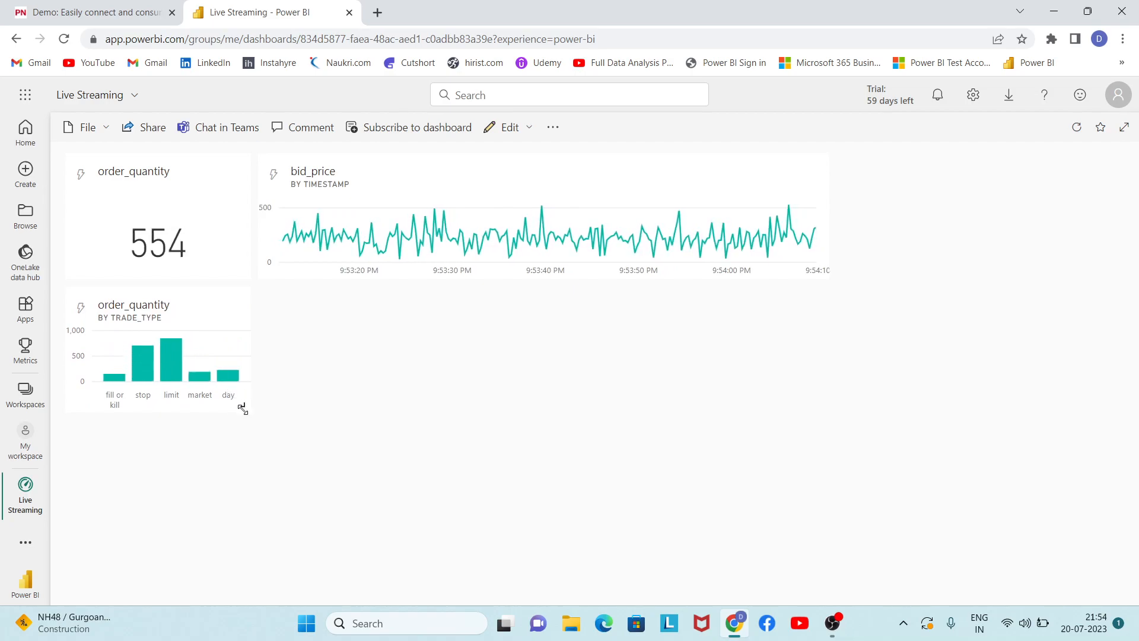
drag(242, 406, 524, 557)
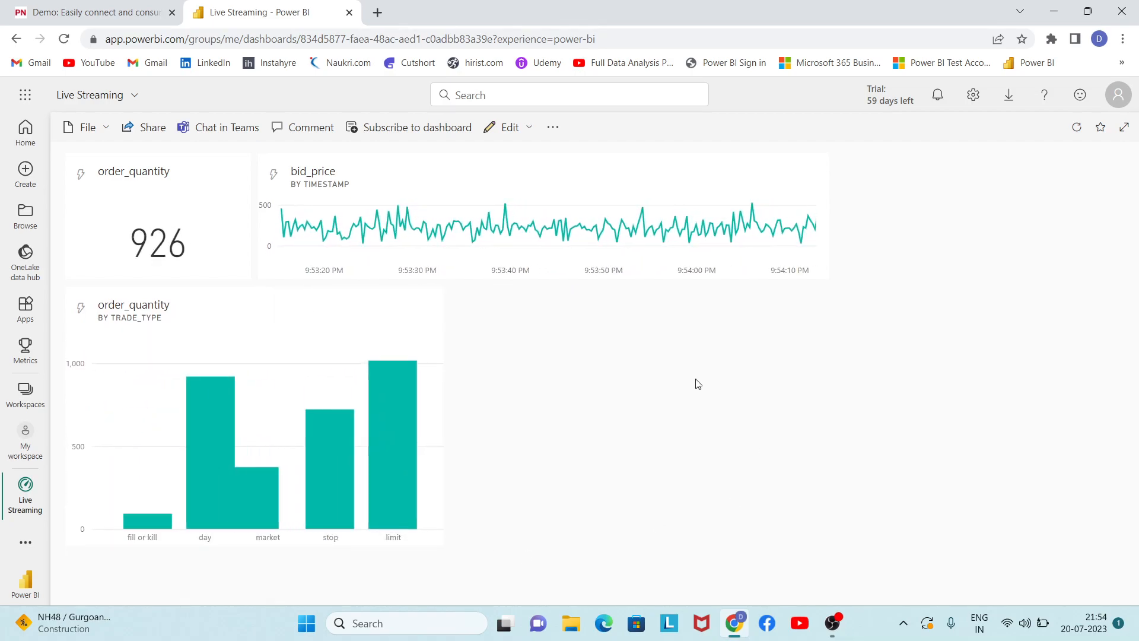
- Start a fourth custom streaming data tile based on PUBNUB Dataset and proceed to its visualization design
click(509, 129)
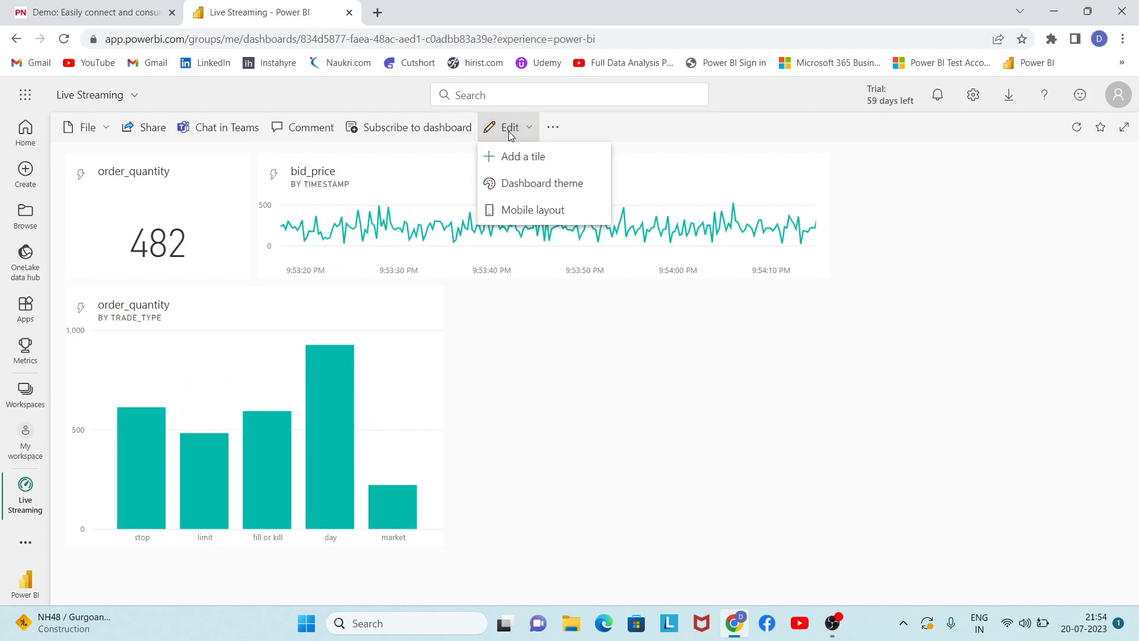
click(530, 169)
scroll(830, 475, down, 2)
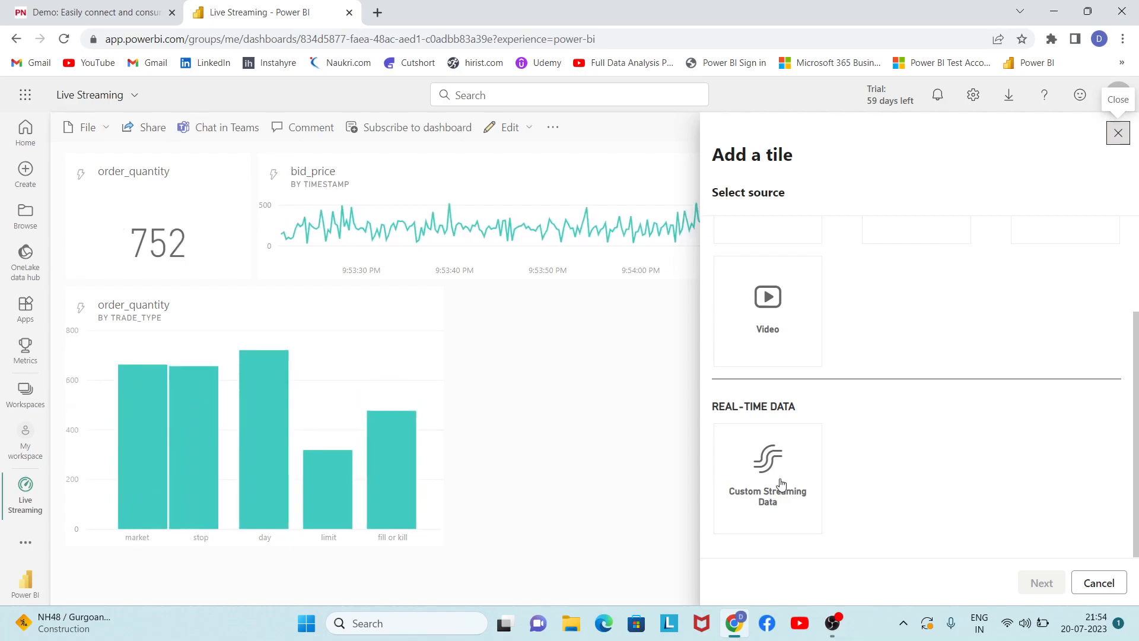
click(781, 484)
click(1042, 583)
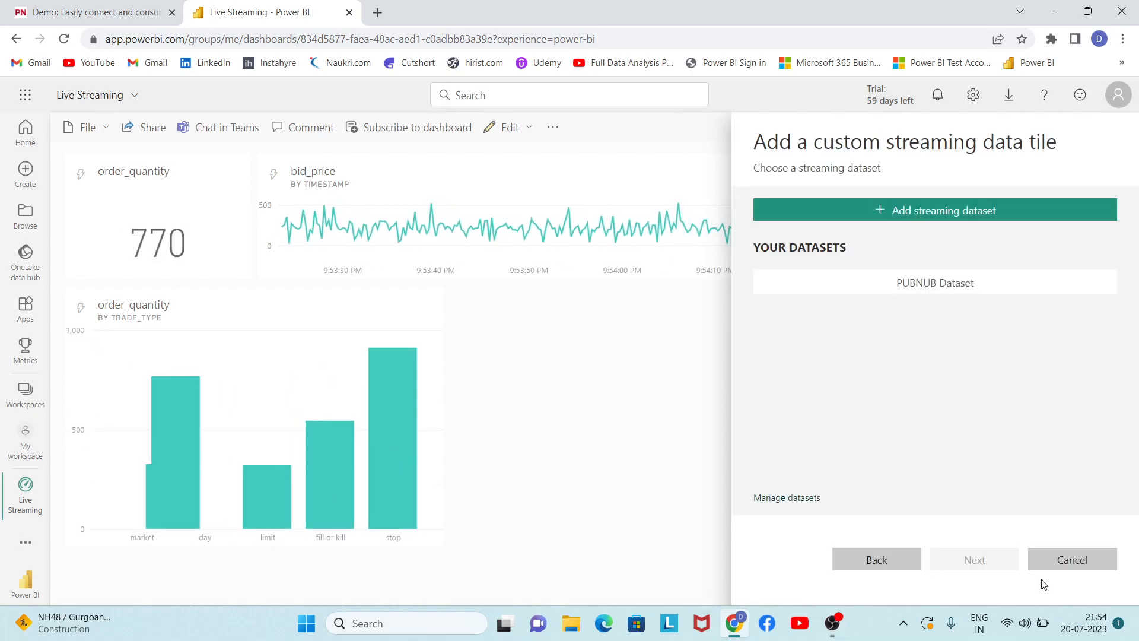
click(945, 286)
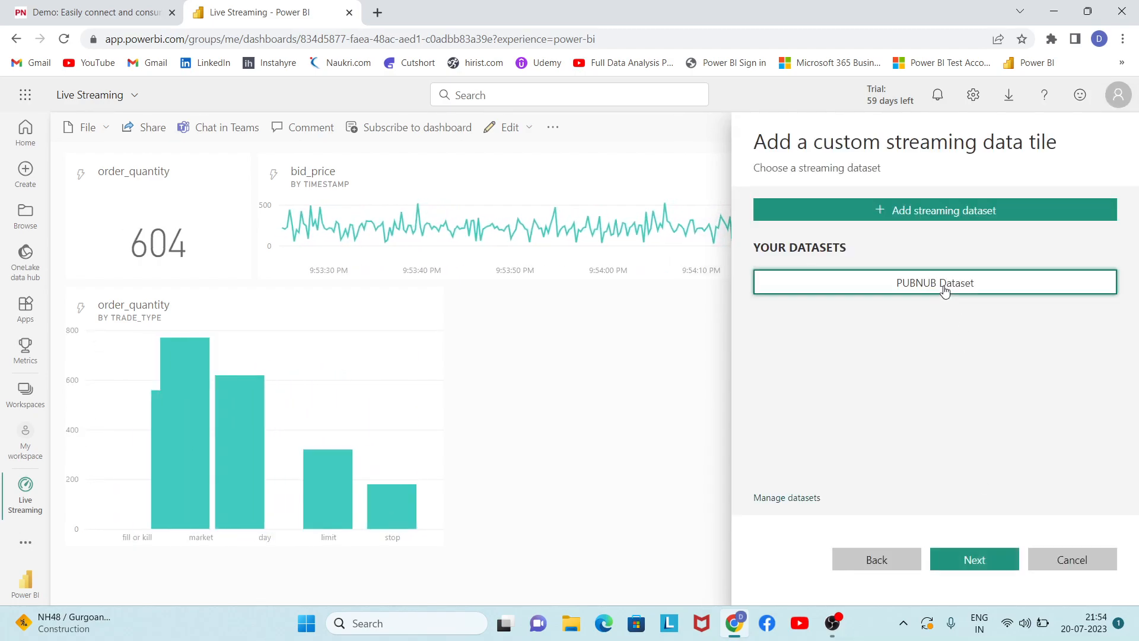
click(997, 558)
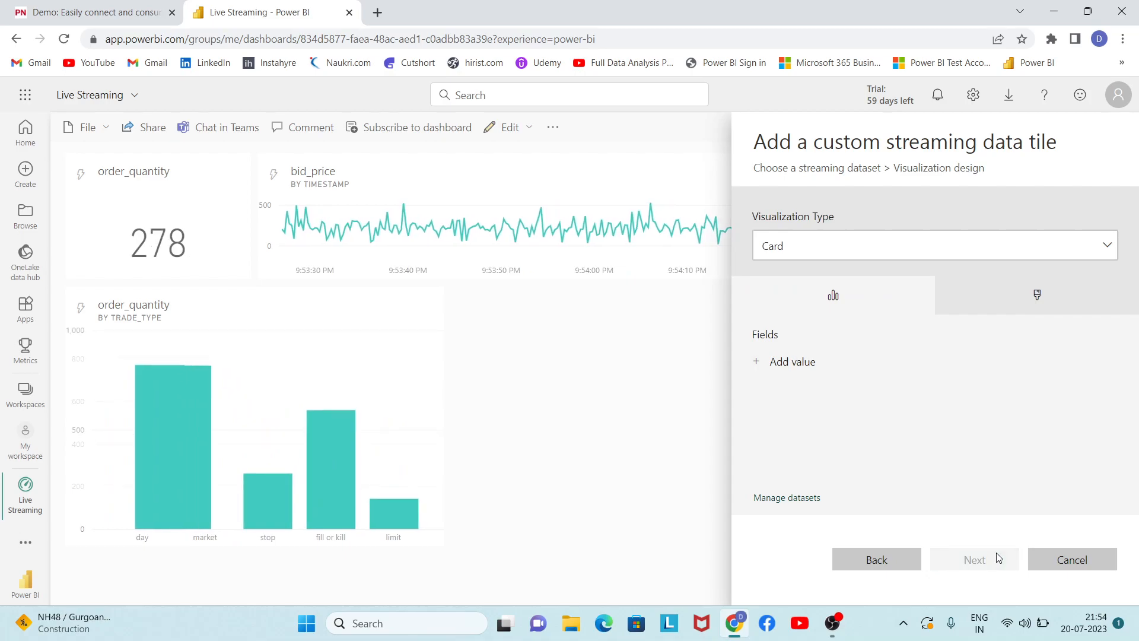
- Make the fourth tile a Gauge with bid_price as its value and add it with its default title
click(867, 258)
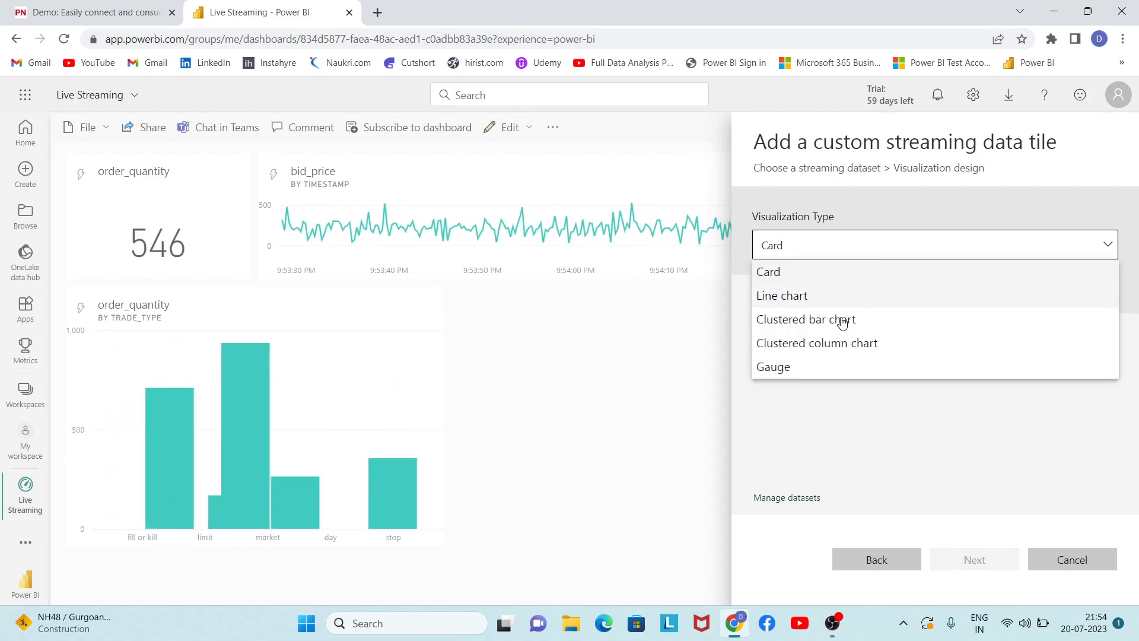
click(810, 368)
click(787, 324)
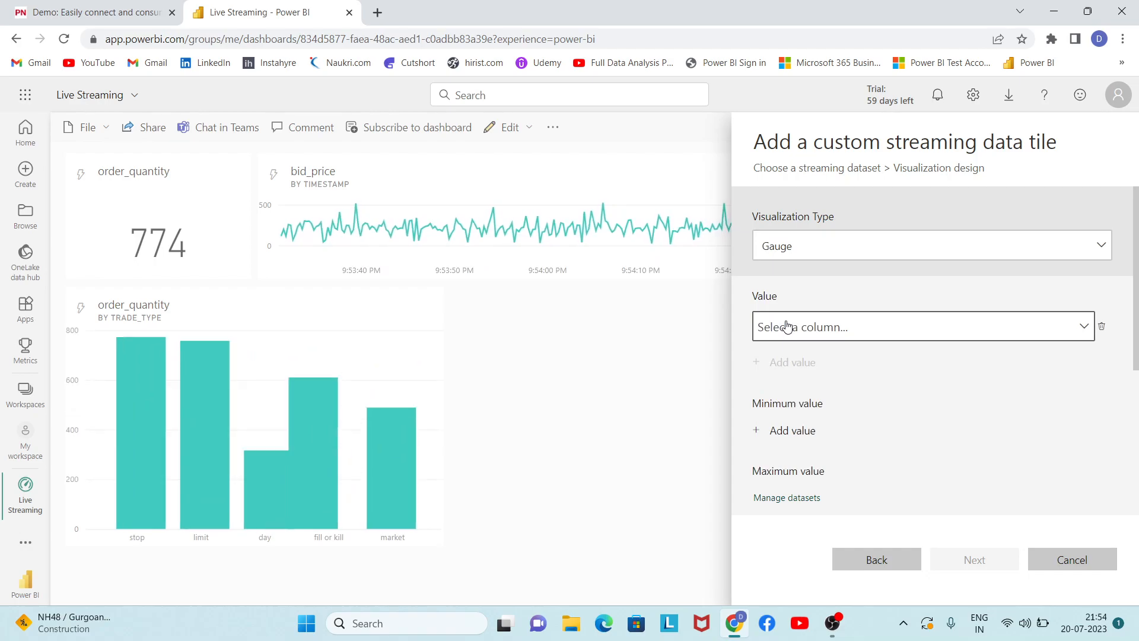
click(951, 325)
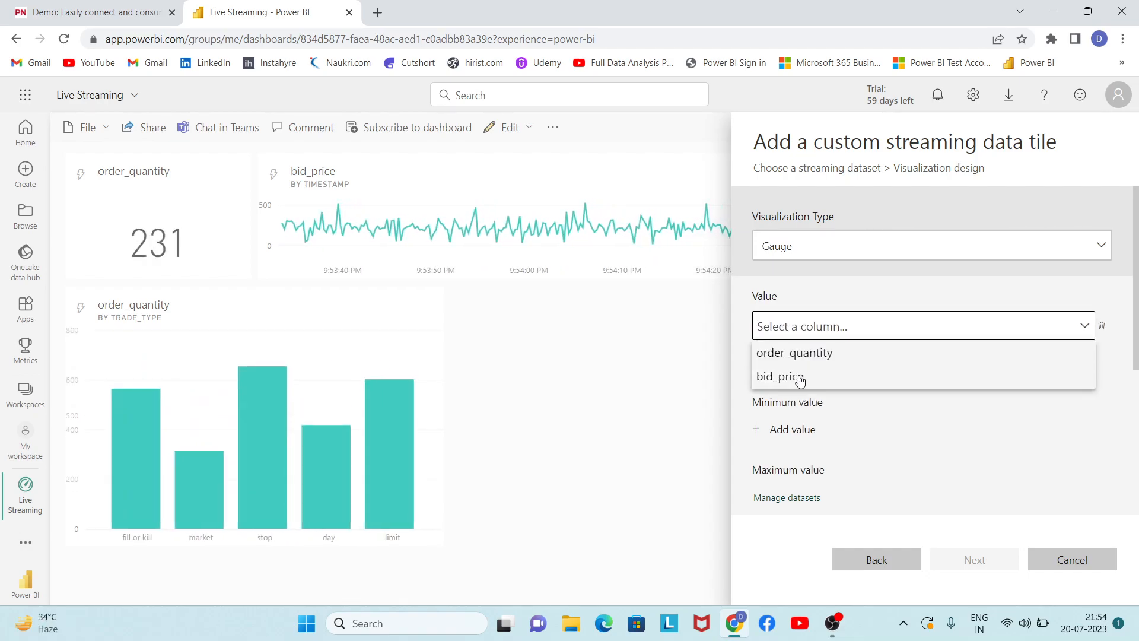
click(792, 375)
click(956, 557)
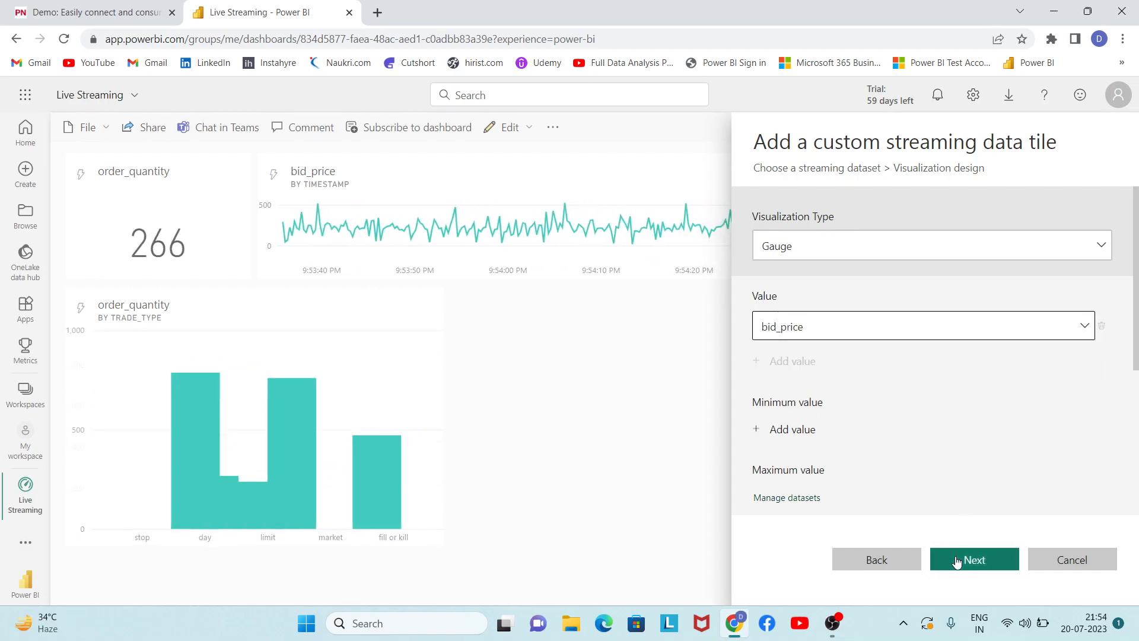
click(1022, 572)
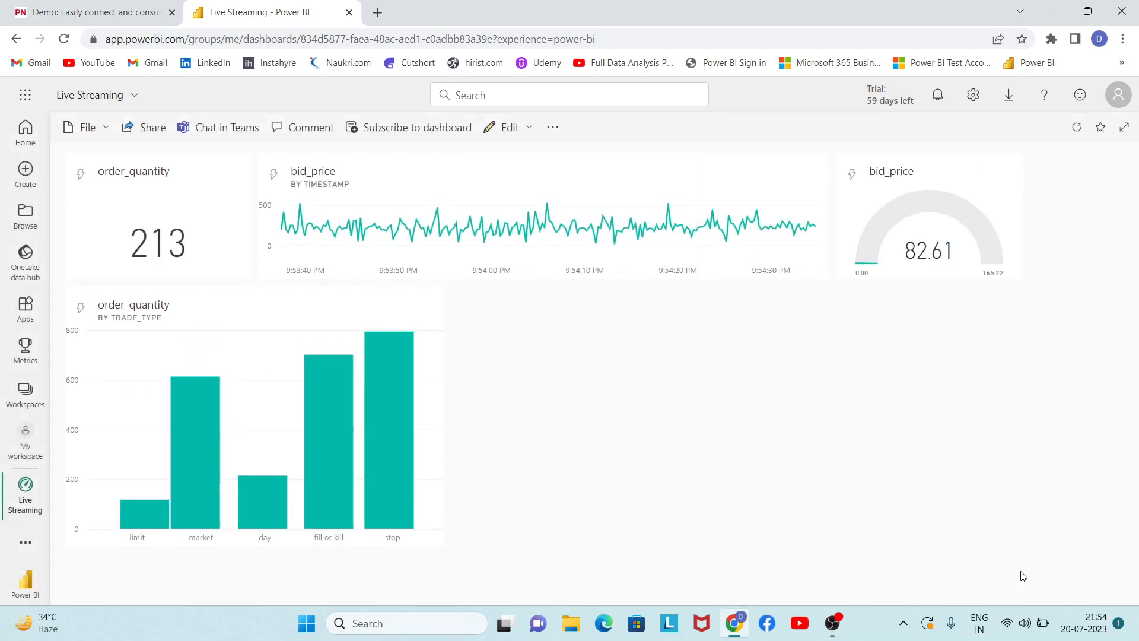
- Place the bid_price gauge beside the column chart, below the line chart, and enlarge it to two columns wide and two rows tall
drag(949, 267, 564, 380)
drag(629, 398, 819, 536)
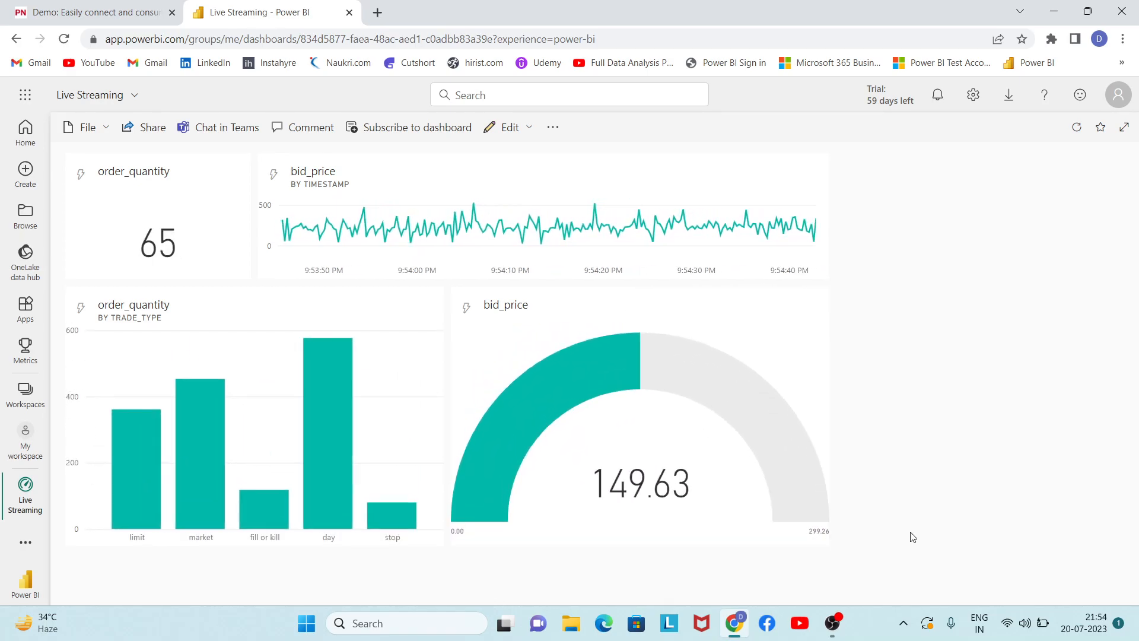